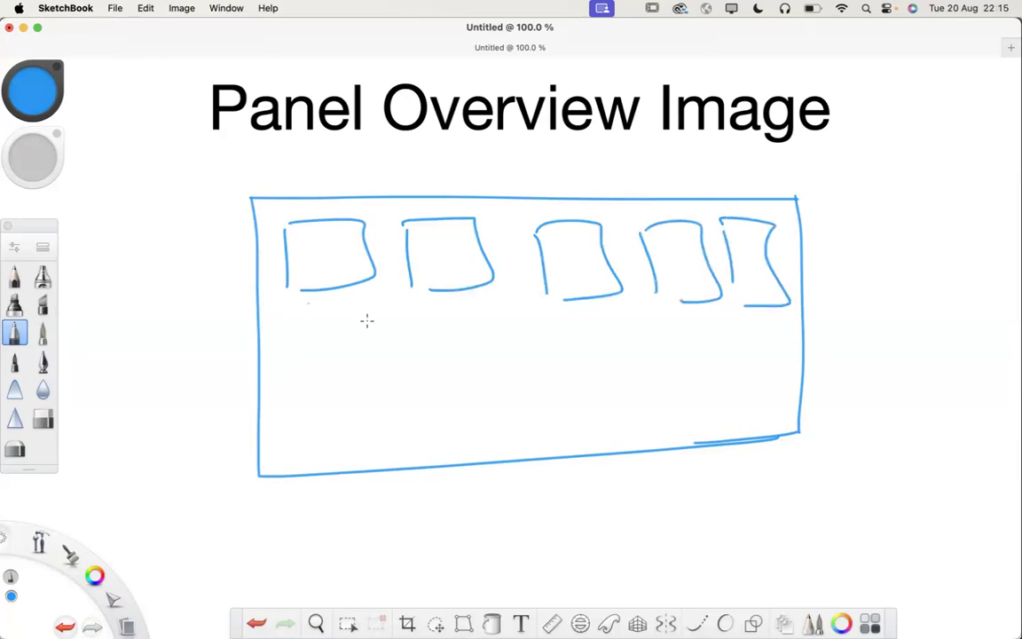
Step: Sketch a second row of five freehand boxes inside the large frame, beneath the existing row of boxes
left_click_drag(280, 362, 284, 434)
mouse_move(279, 364)
left_mouse_down()
mouse_move(389, 362)
mouse_move(291, 439)
left_mouse_up()
left_click_drag(431, 371, 434, 437)
mouse_move(414, 361)
left_mouse_down()
mouse_move(487, 353)
mouse_move(434, 438)
left_mouse_up()
mouse_move(528, 359)
left_mouse_down()
mouse_move(550, 410)
mouse_move(581, 354)
left_mouse_up()
left_click_drag(581, 354, 543, 427)
left_click_drag(624, 363, 626, 415)
mouse_move(611, 356)
left_mouse_down()
mouse_move(668, 354)
mouse_move(645, 420)
left_mouse_up()
mouse_move(704, 360)
left_mouse_down()
mouse_move(712, 397)
mouse_move(772, 353)
left_mouse_up()
left_click_drag(771, 353, 715, 421)
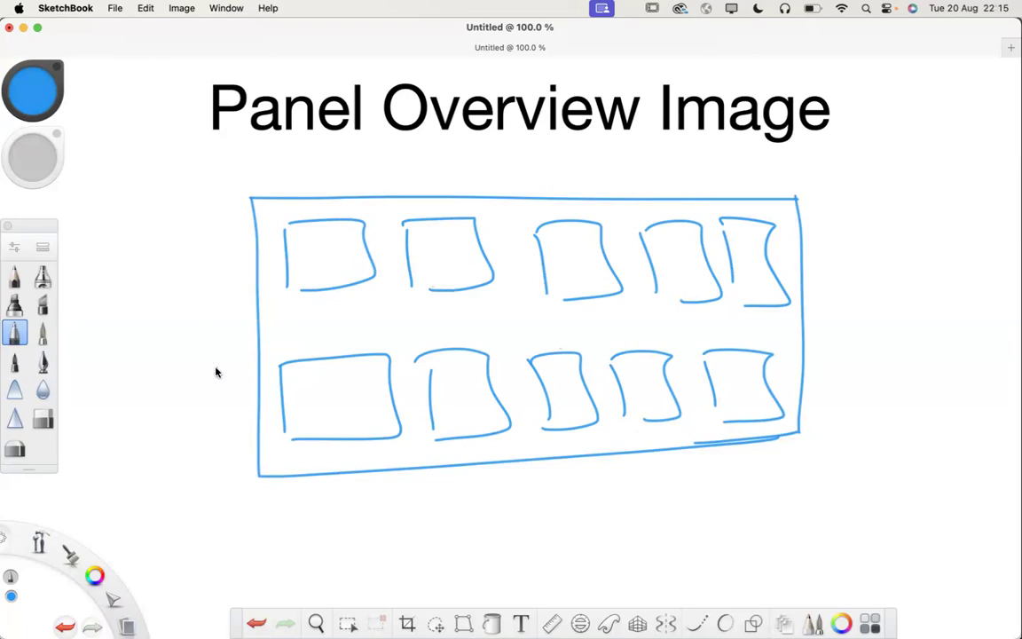
Step: Switch to the Panel Images folder in Finder and compare the pixel dimensions of the Flamingo Migration and Sand Bath images
key("ctrl+Up")
left_click(653, 213)
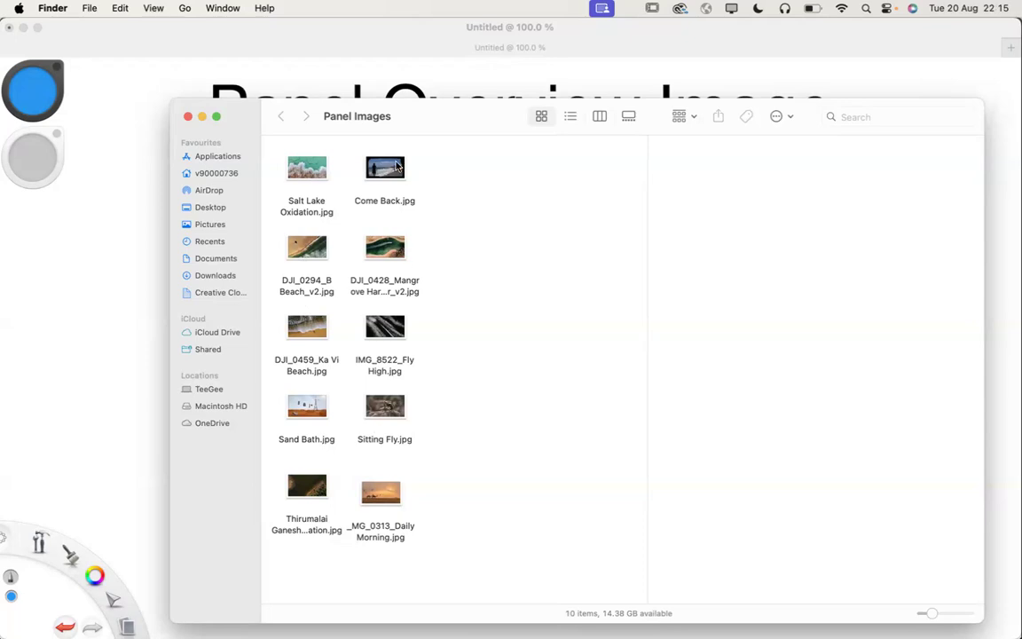
right_click(303, 491)
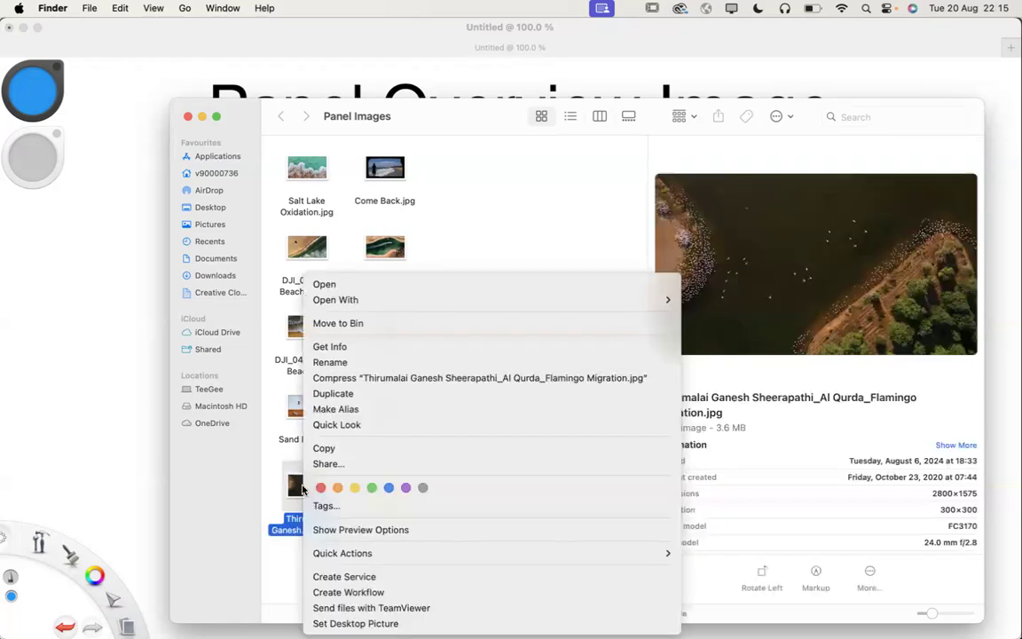
left_click(449, 250)
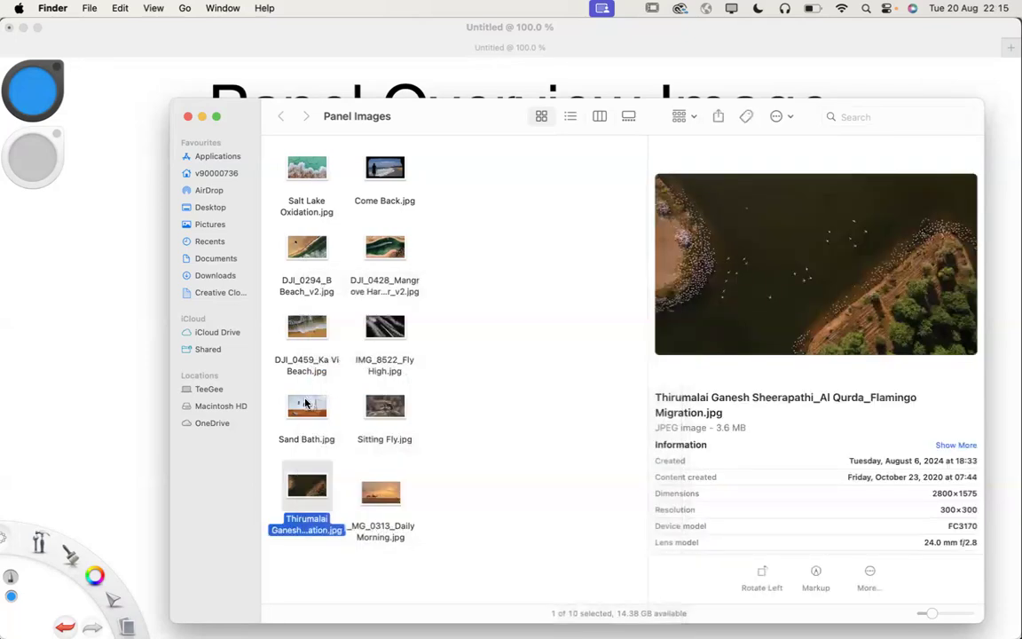
key("Up")
left_click_drag(928, 492, 973, 493)
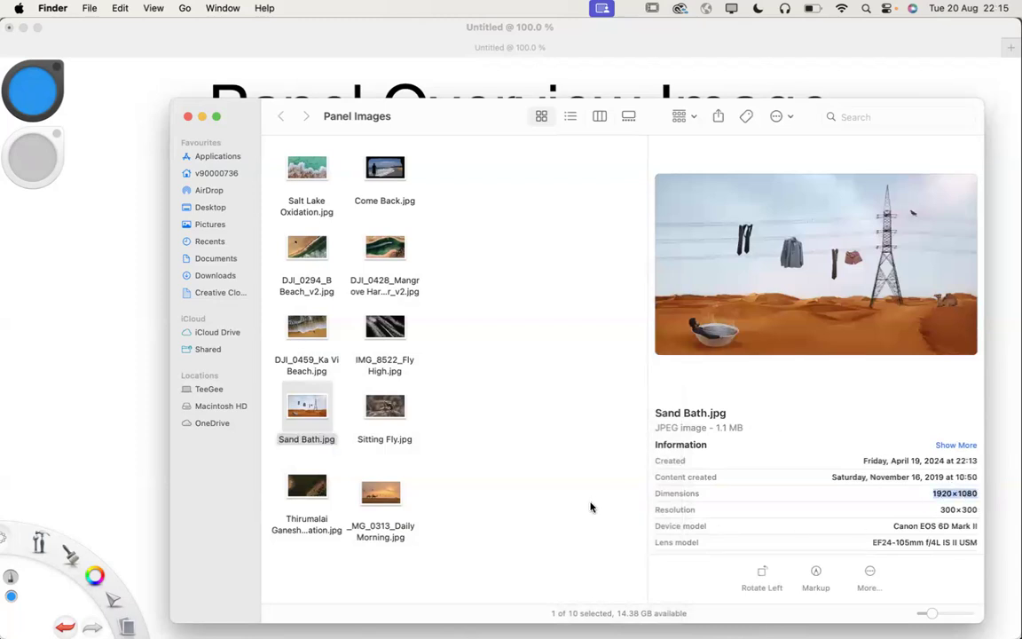
left_click(307, 486)
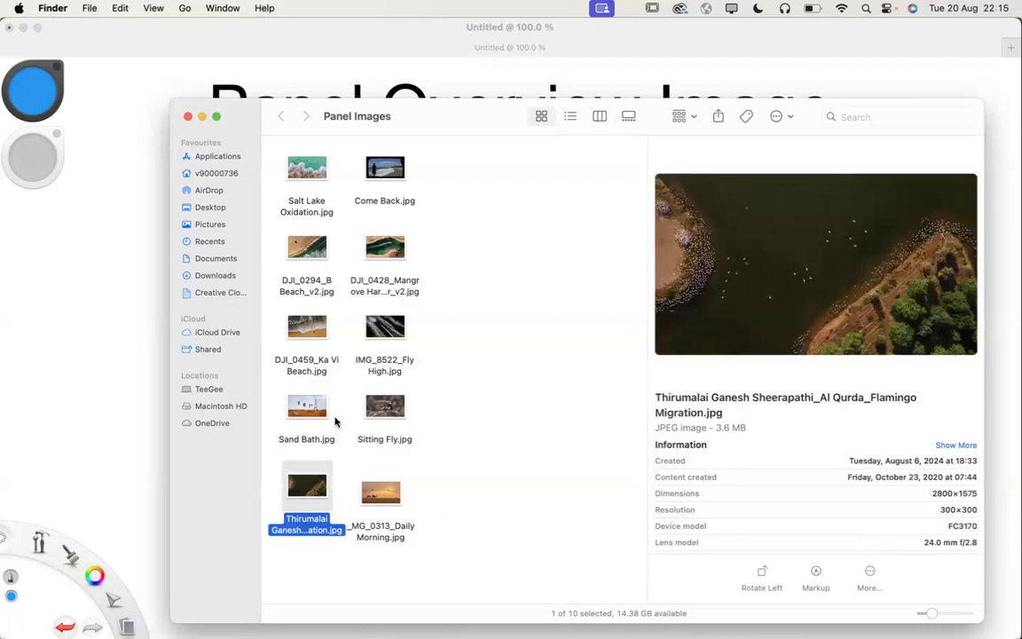
Step: Go through the other images in the Panel Images folder and check their pixel dimensions against the Flamingo Migration image
left_click(308, 206)
key("Down")
key("Down")
key("Down")
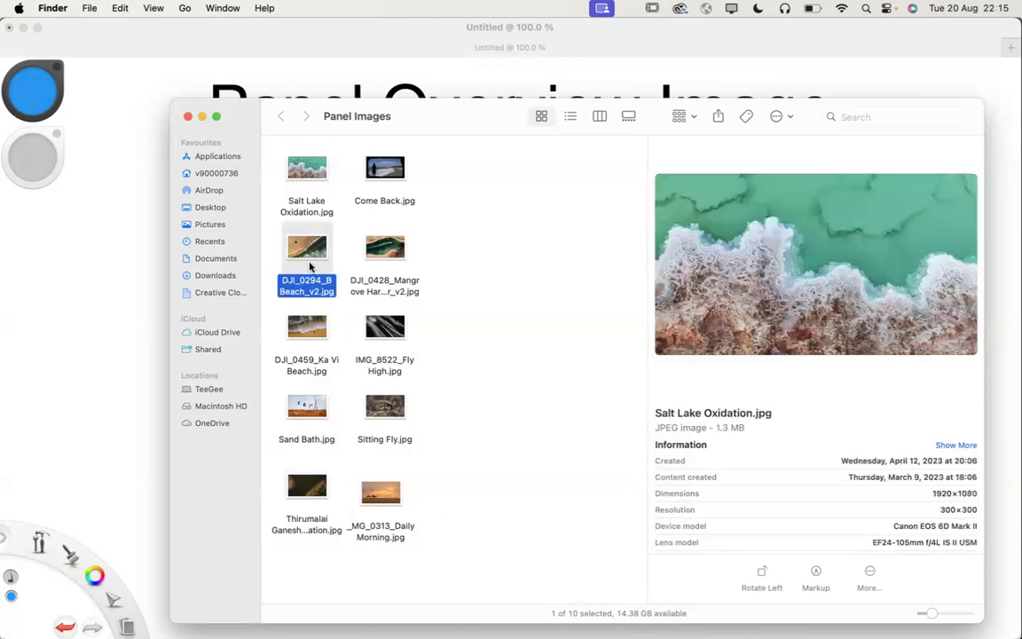
left_click(379, 193)
key("Down")
key("Down")
key("Down")
key("Down")
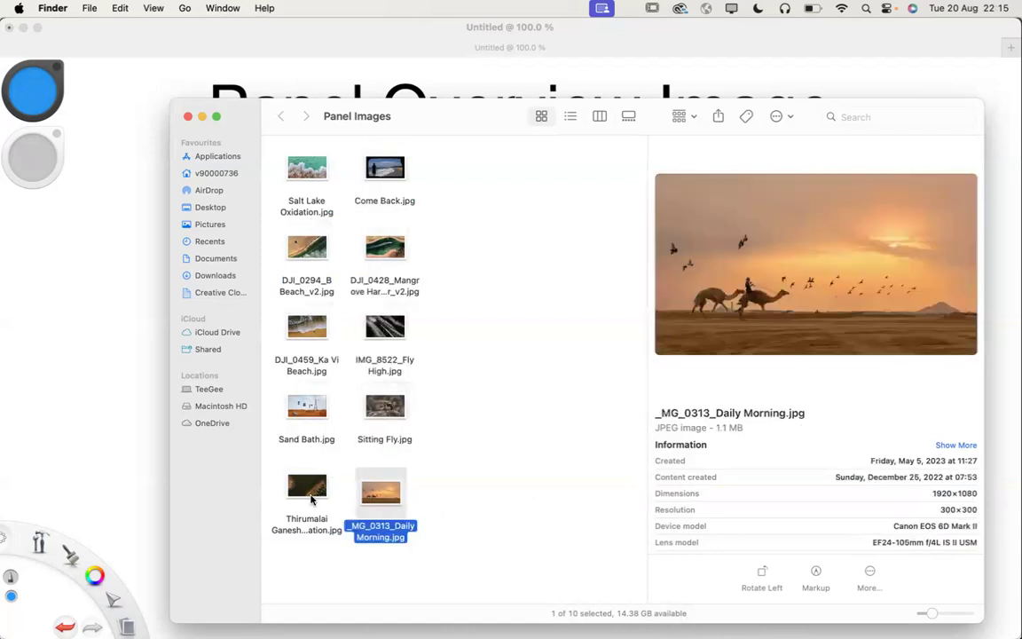
key("Left")
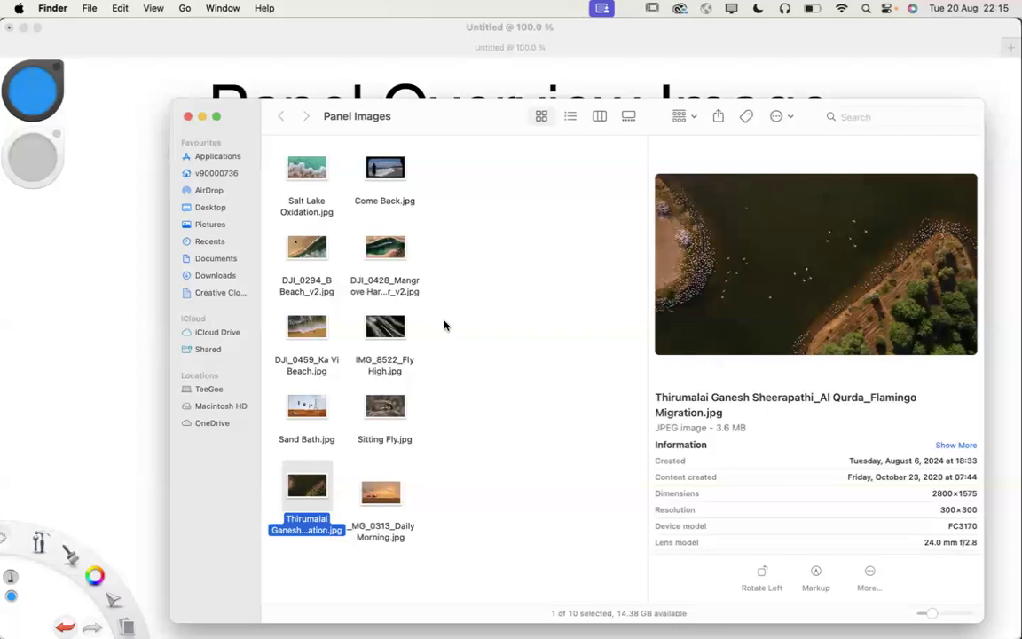
Step: Open the Flamingo Migration image in Photoshop and resize it to 1920 pixels wide with its proportions kept
mouse_move(456, 301)
left_click(732, 335)
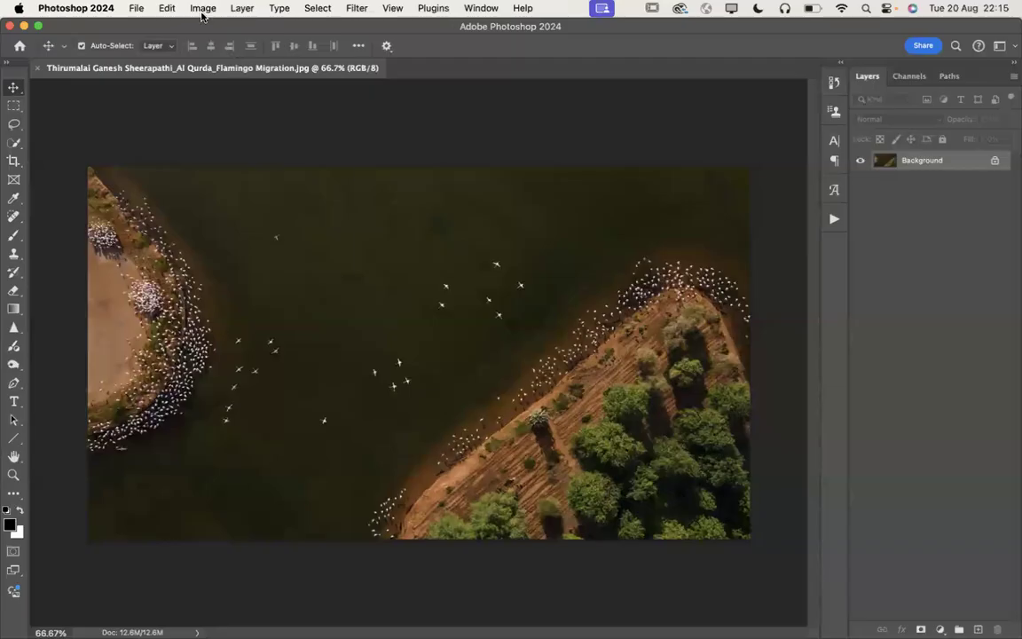
left_click(203, 9)
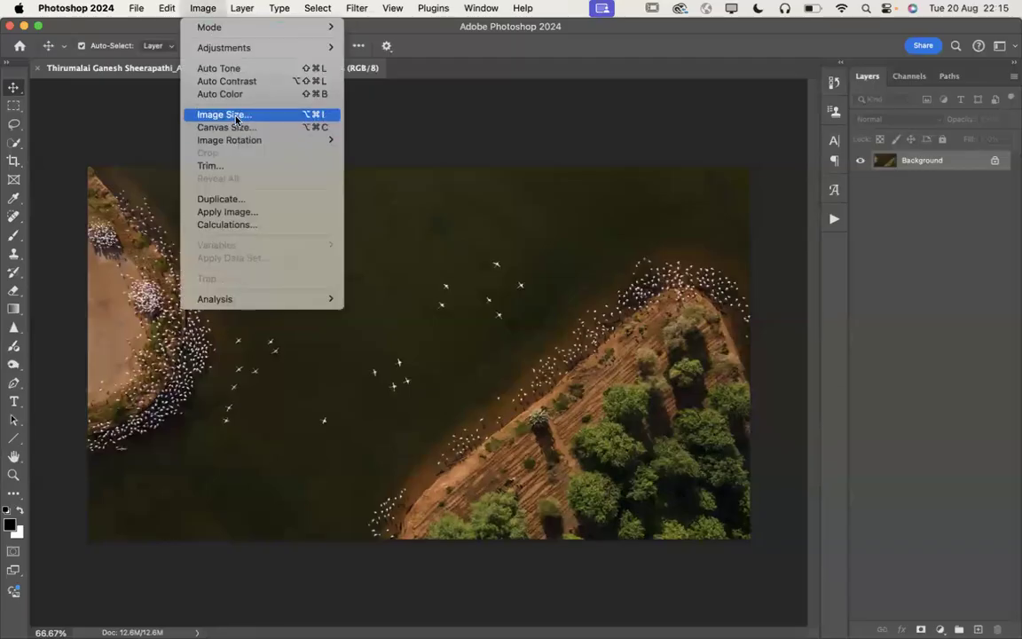
left_click(237, 113)
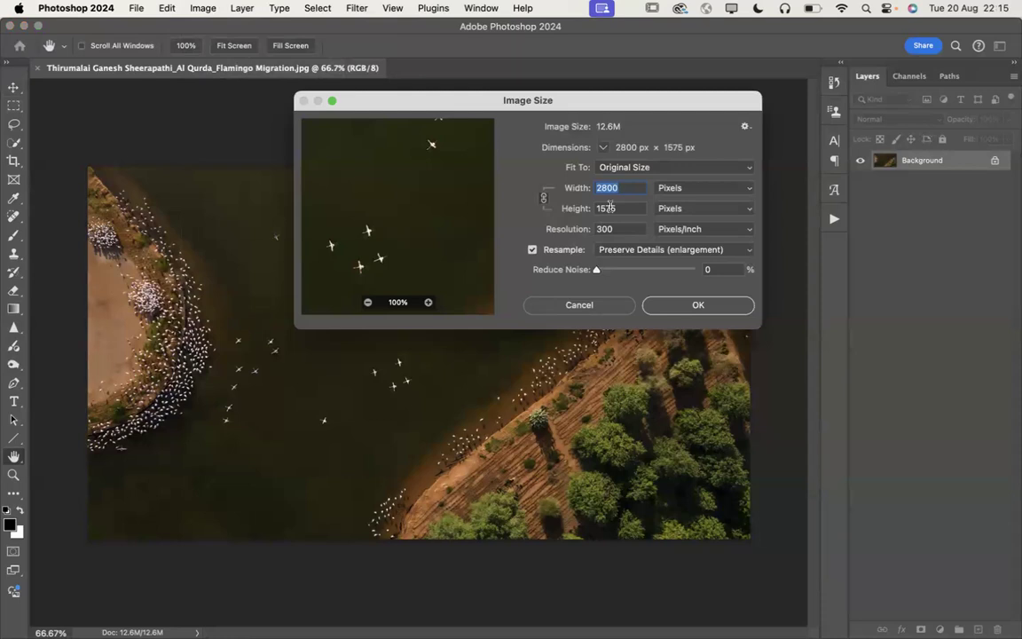
type("1920")
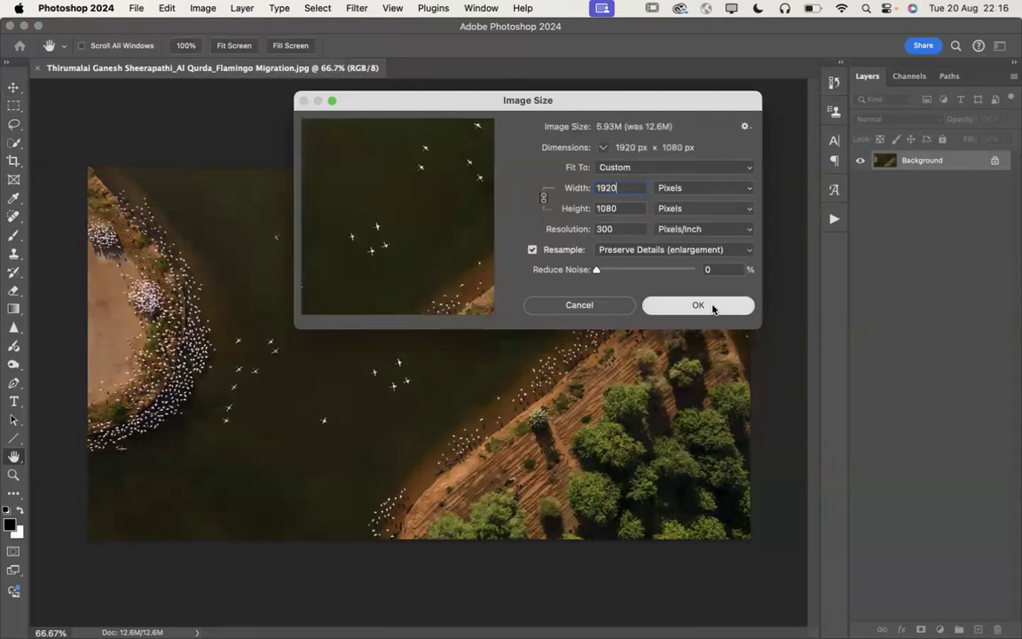
left_click(691, 306)
key("v")
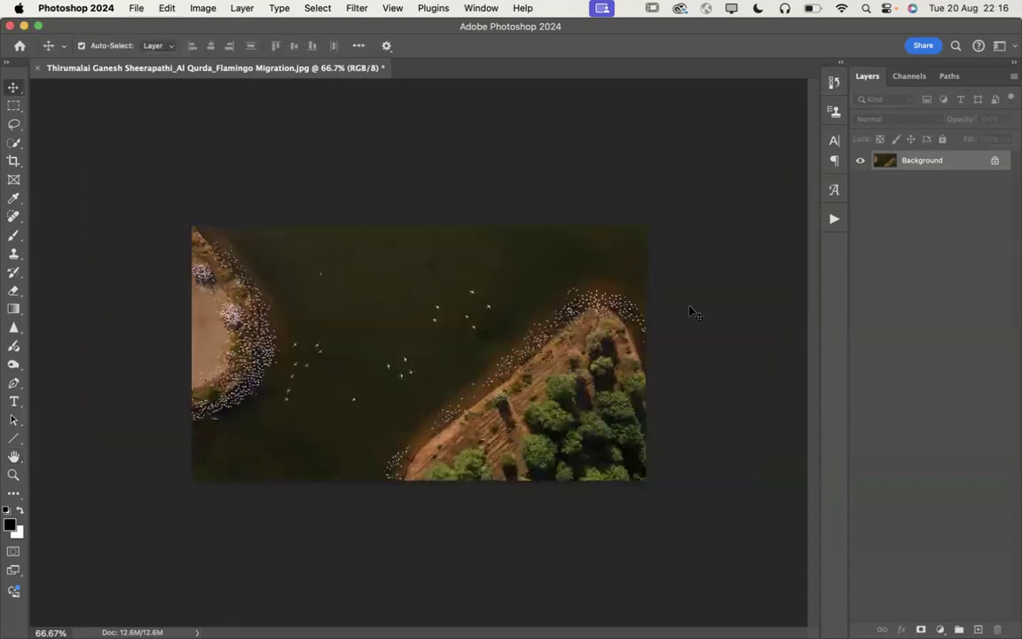
Step: Save and close the resized Flamingo Migration image and check its dimensions in Finder
left_click(137, 13)
left_click(152, 149)
left_click(39, 69)
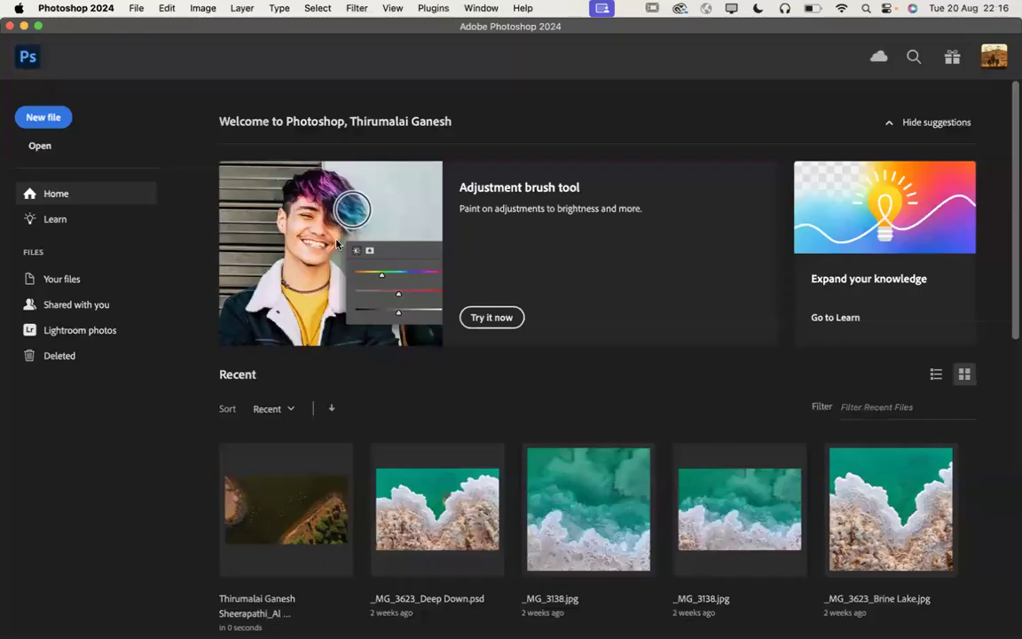
key("ctrl+Up")
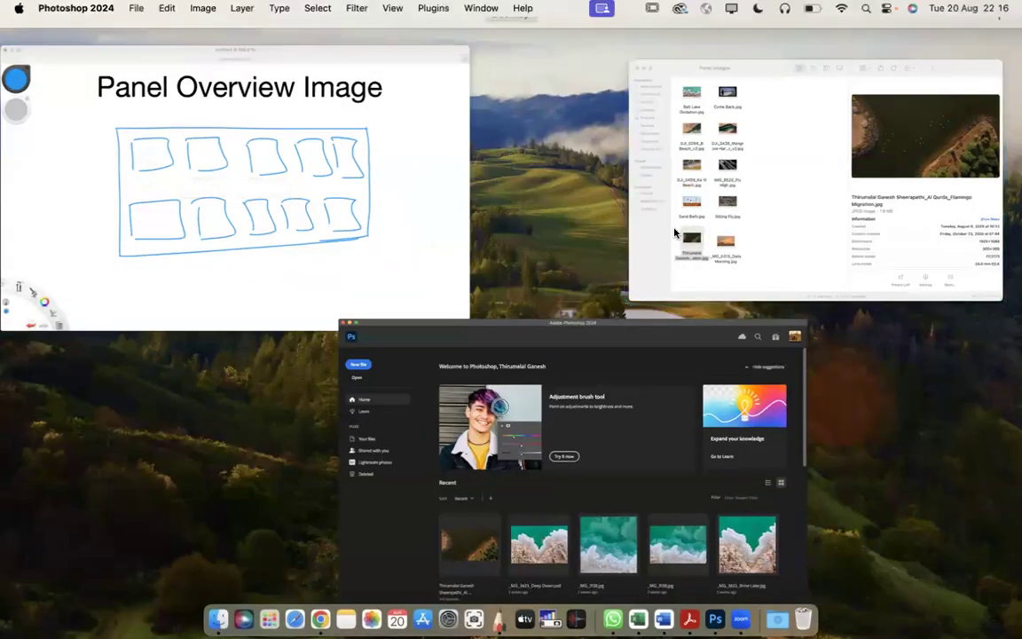
left_click(674, 232)
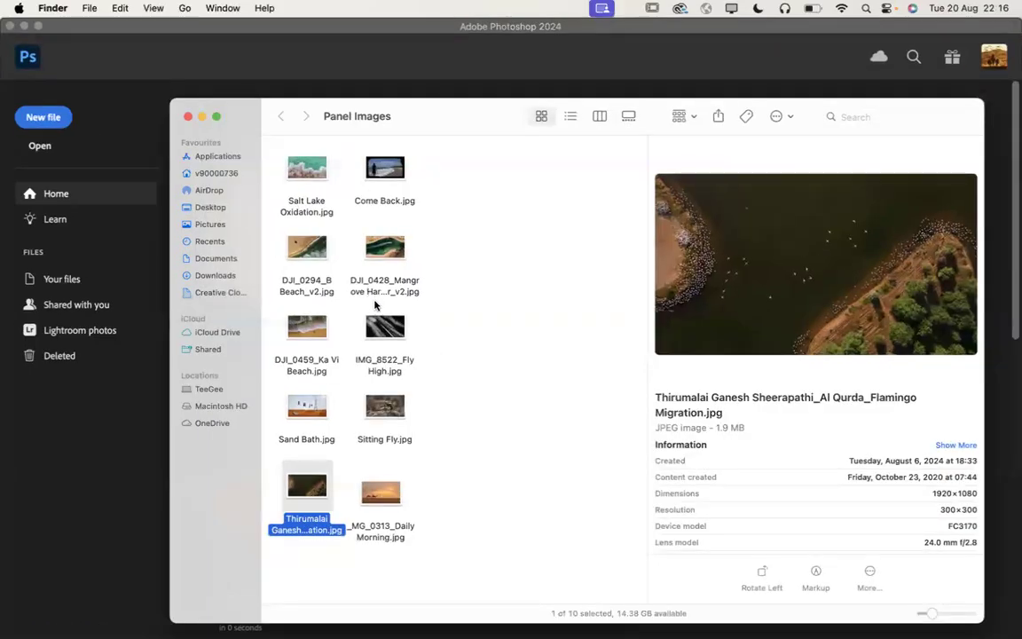
Step: Return to Photoshop and create a new white 1920 x 1080 px document at 300 ppi from the Clipboard preset
key("ctrl+Up")
left_click(484, 402)
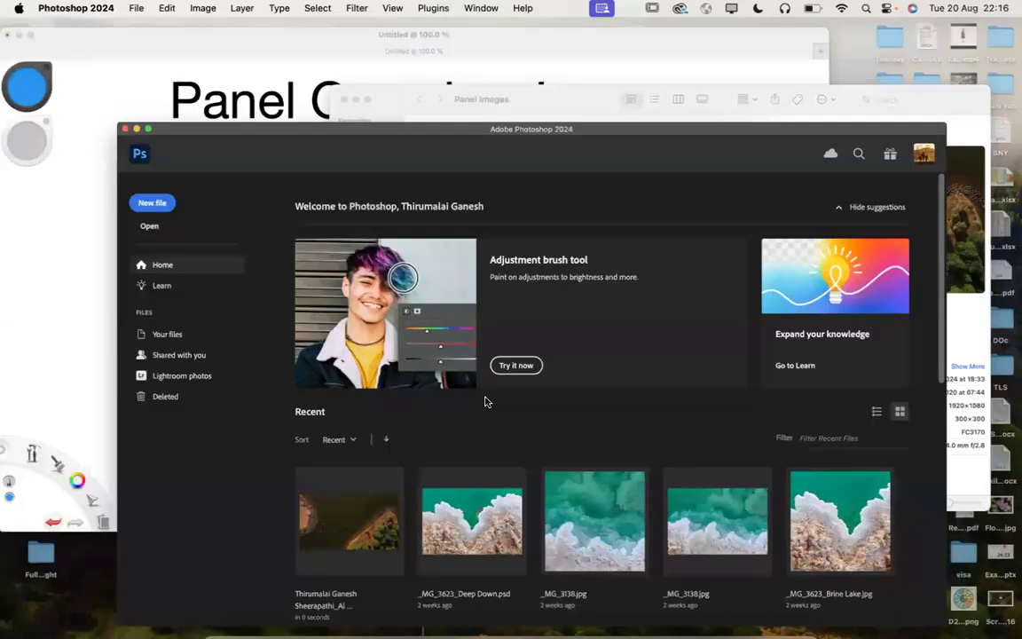
left_click(42, 119)
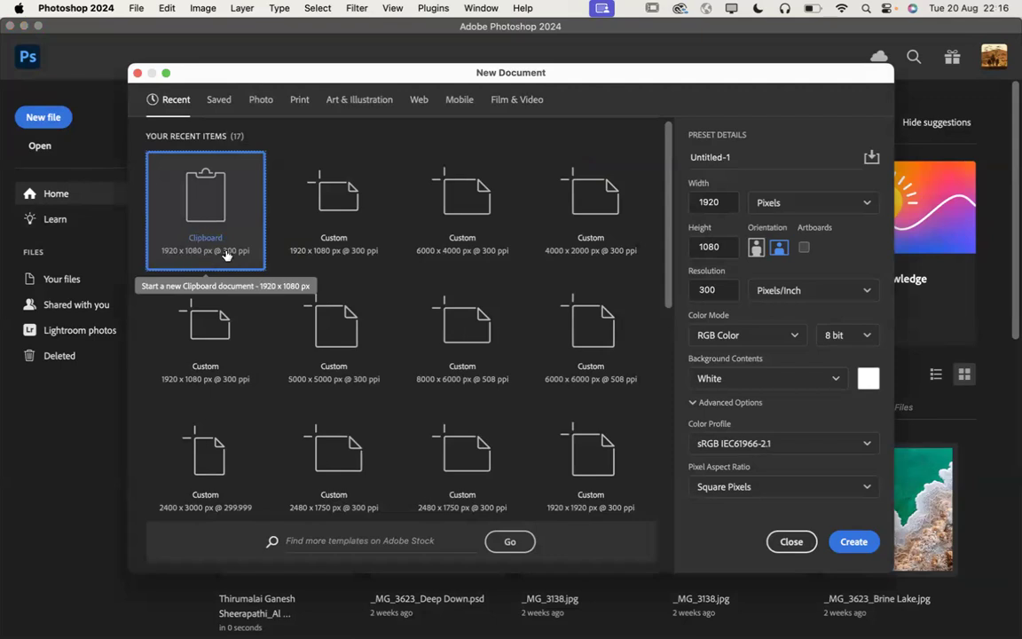
double_click(195, 184)
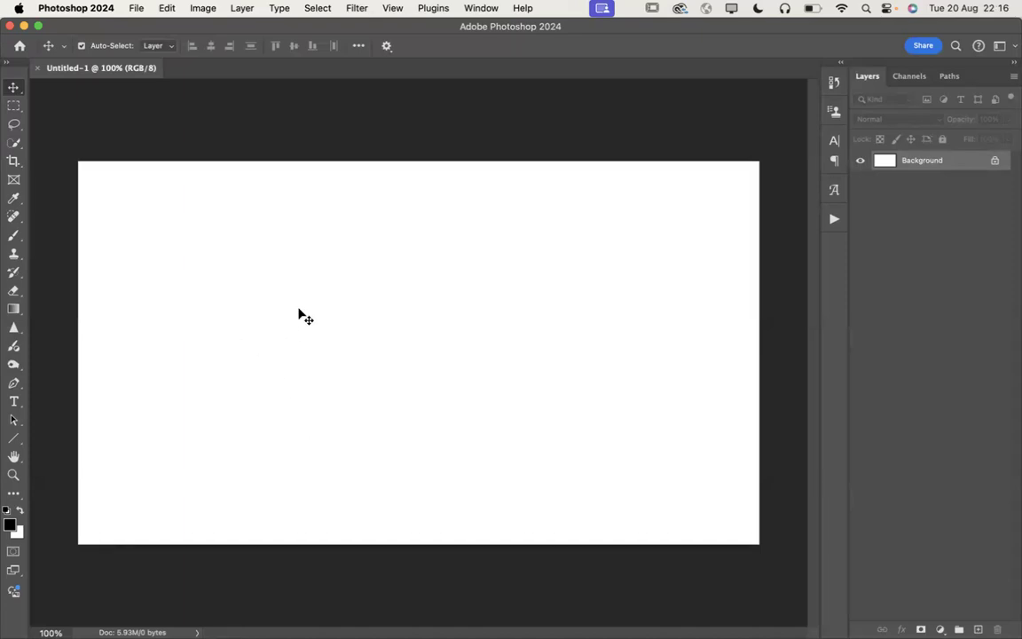
Step: Place the Flamingo Migration image from the Panel Images folder into the blank document as an embedded layer
left_click(136, 9)
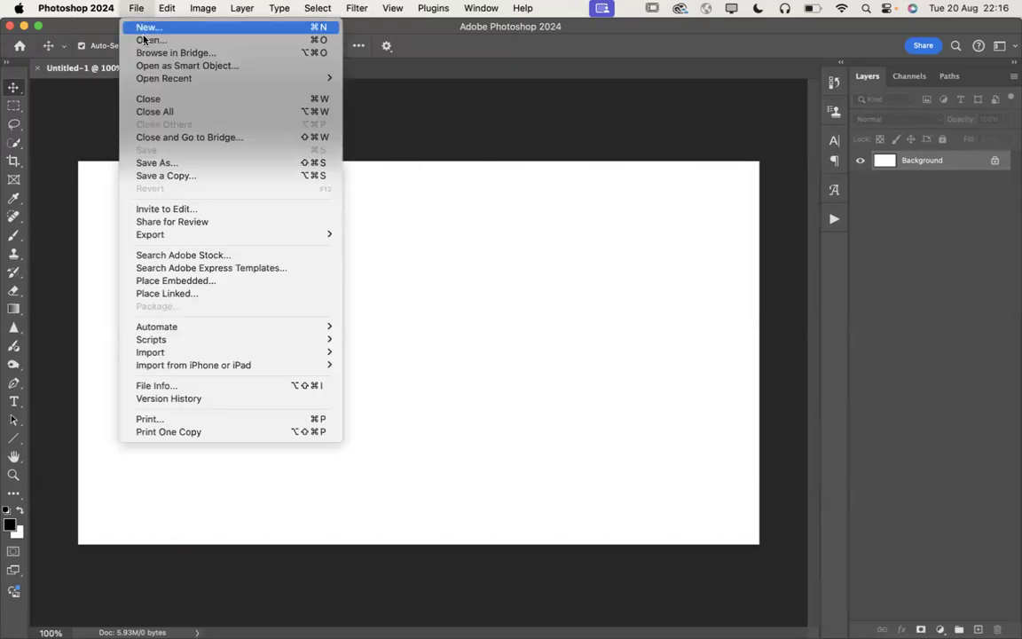
left_click(175, 281)
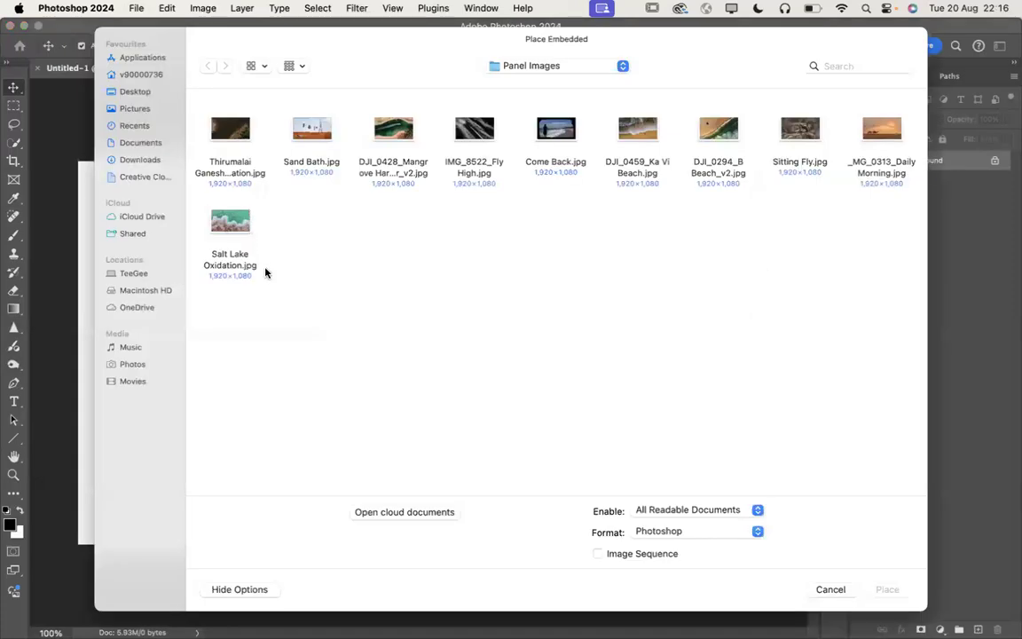
double_click(229, 132)
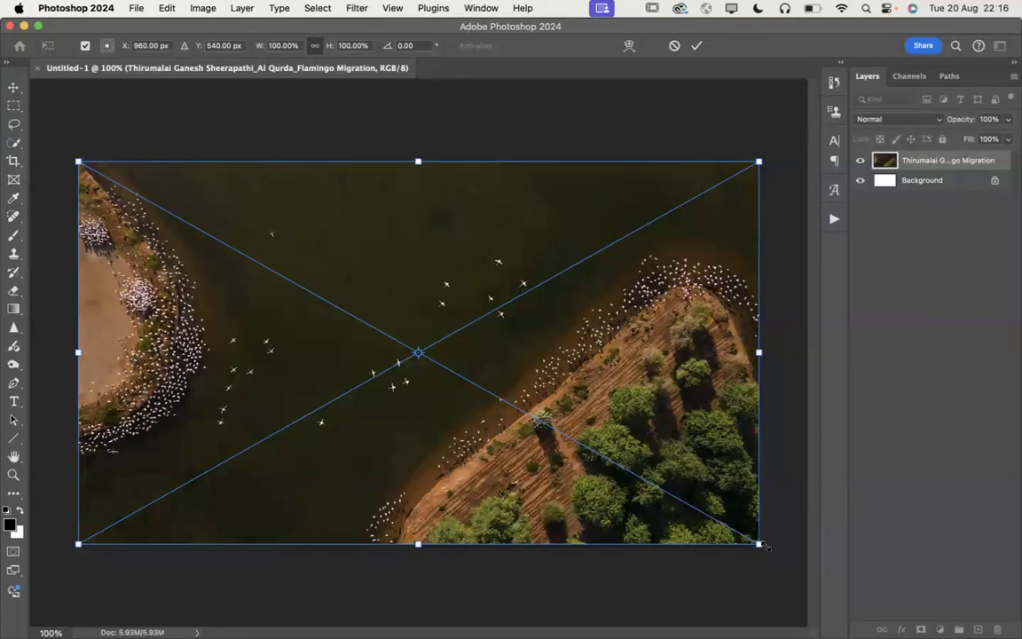
Step: Scale the placed Flamingo Migration image to 20% and position it near the canvas's upper-left corner with a small margin
mouse_move(759, 543)
left_mouse_down()
mouse_move(639, 480)
mouse_move(758, 544)
left_mouse_up()
left_click(290, 45)
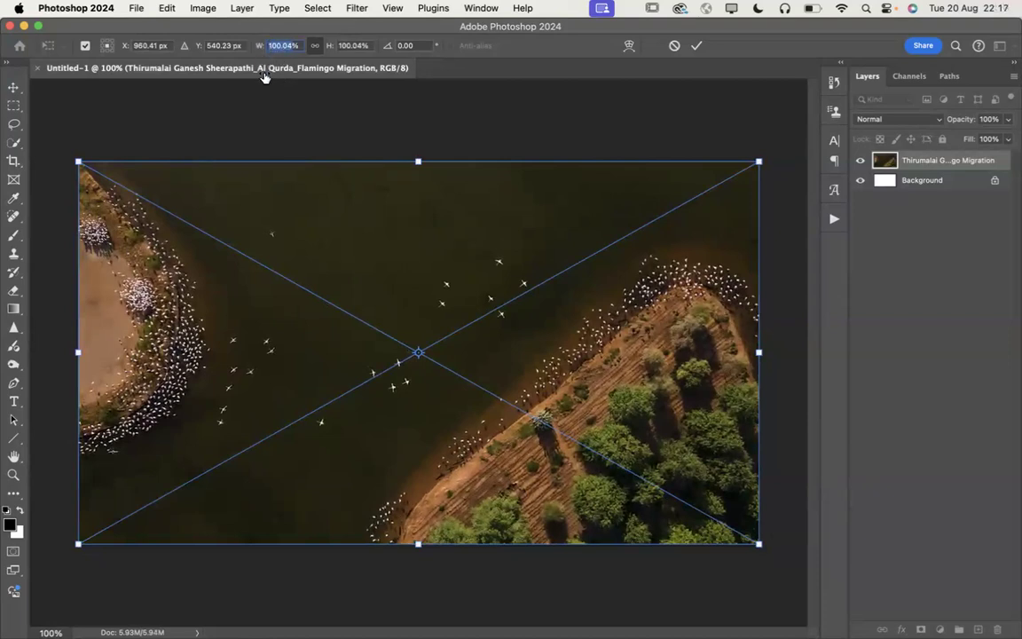
type("0")
type("2")
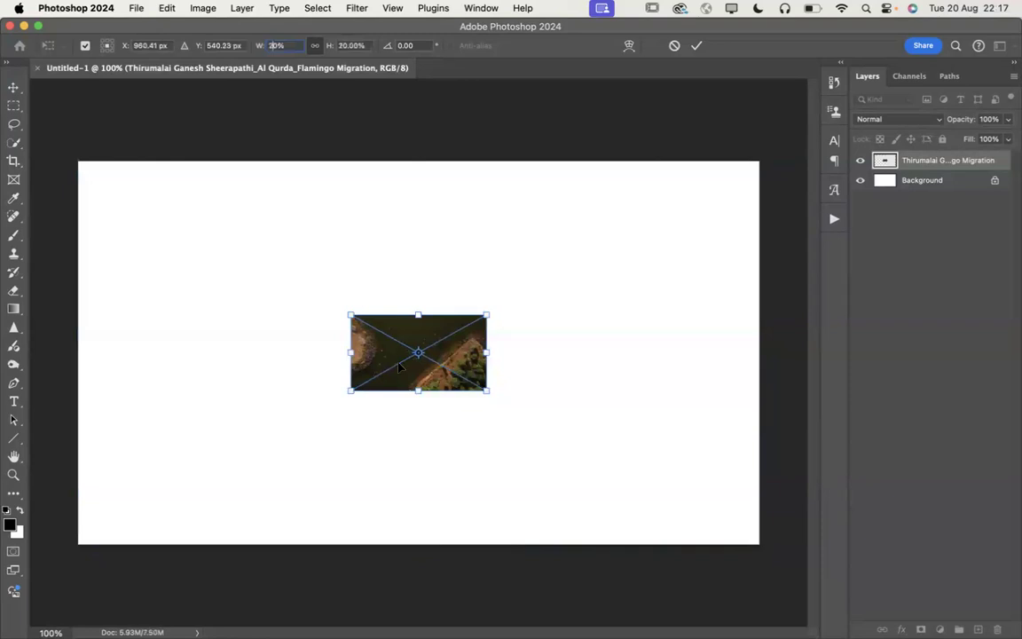
left_click_drag(457, 354, 192, 207)
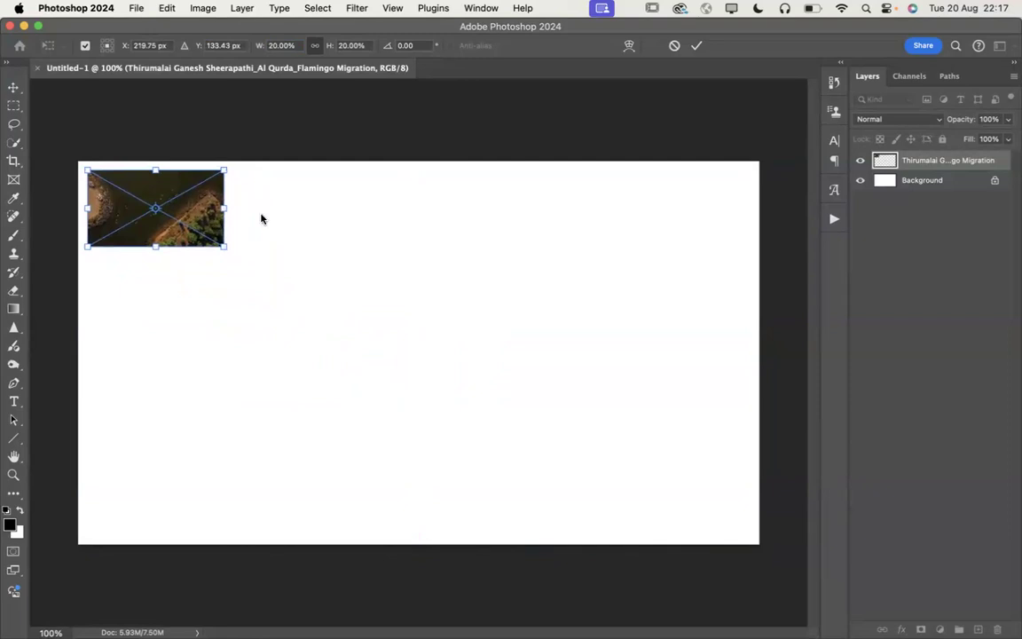
left_click(697, 46)
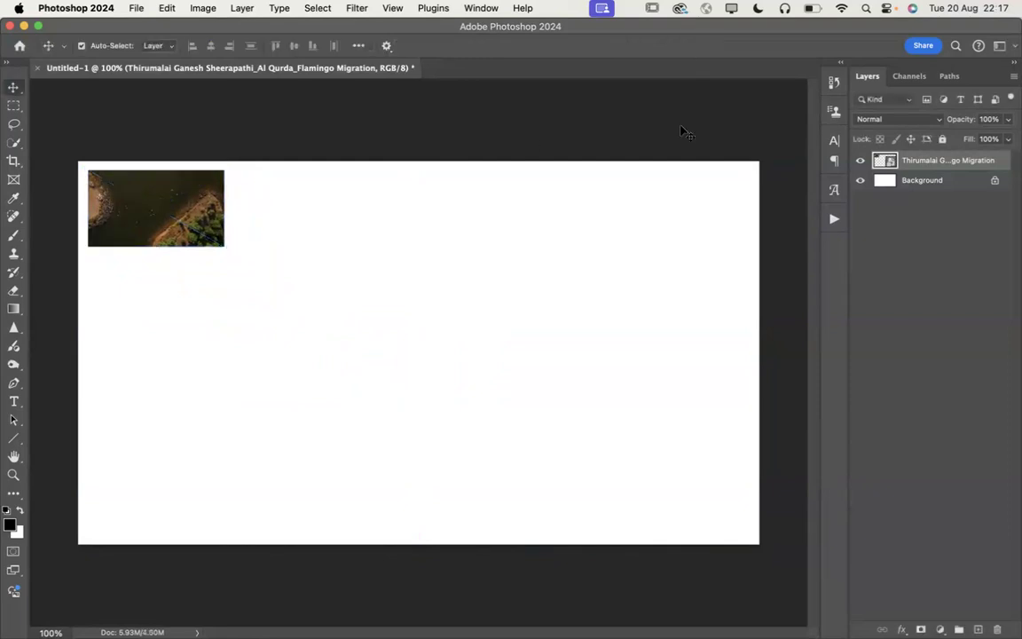
Step: Place the Sand Bath image from the Panel Images folder into the document as an embedded layer
left_click(137, 8)
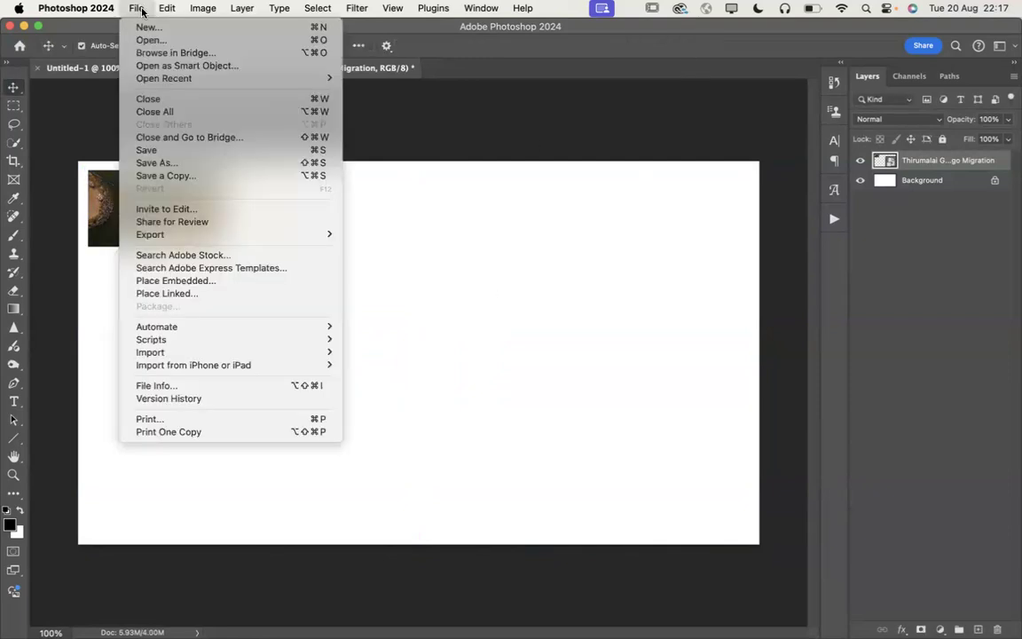
left_click(192, 282)
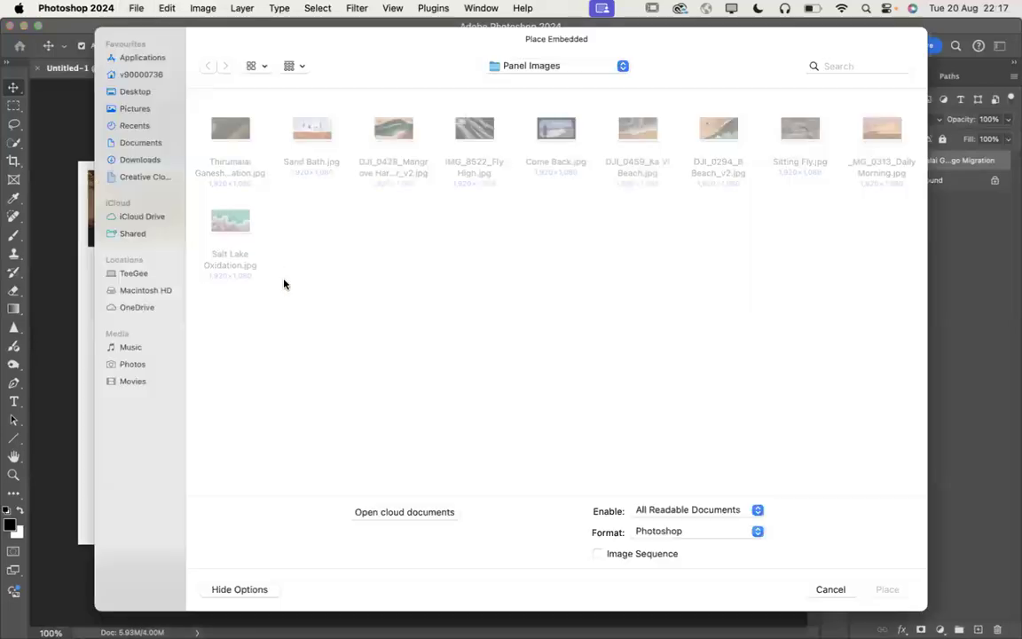
double_click(311, 131)
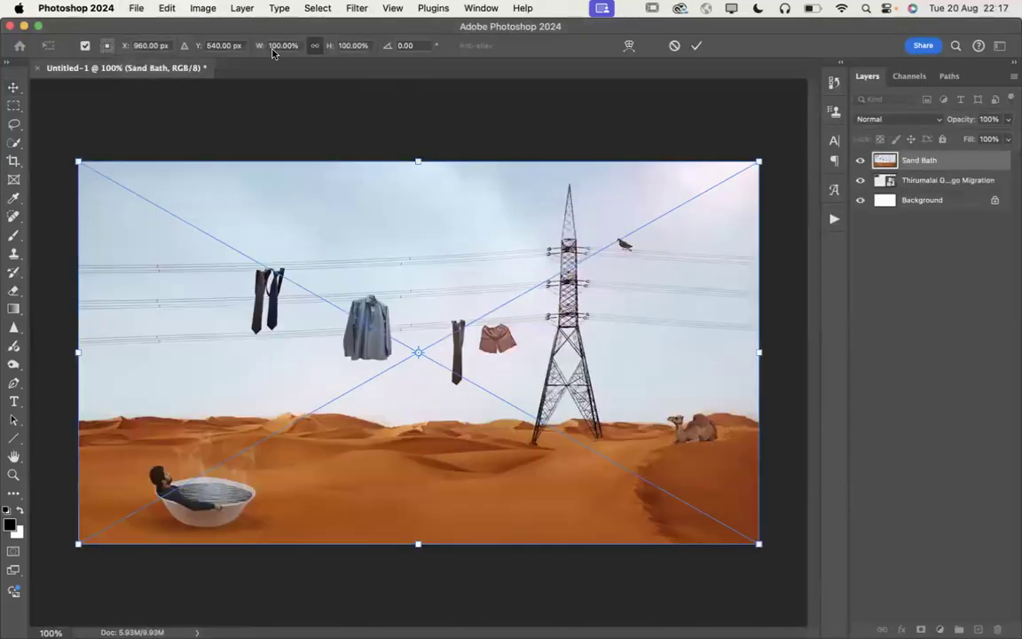
Step: Scale the Sand Bath image to 20% and move it just right of the flamingo image, aligned with it and a narrow gap between
left_click(264, 45)
type("20")
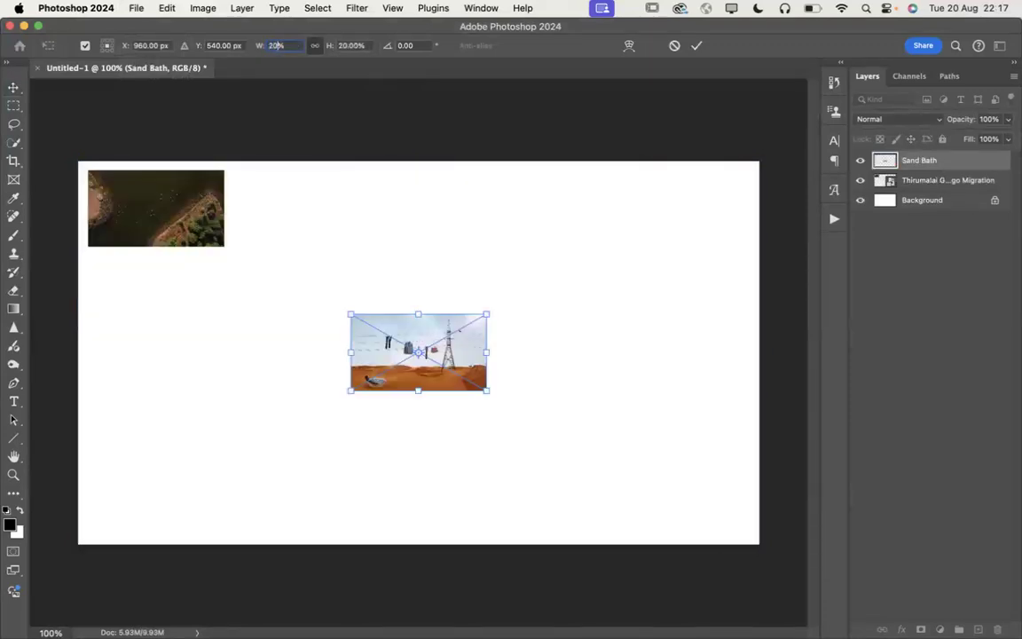
left_click(698, 46)
left_click_drag(447, 361, 178, 305)
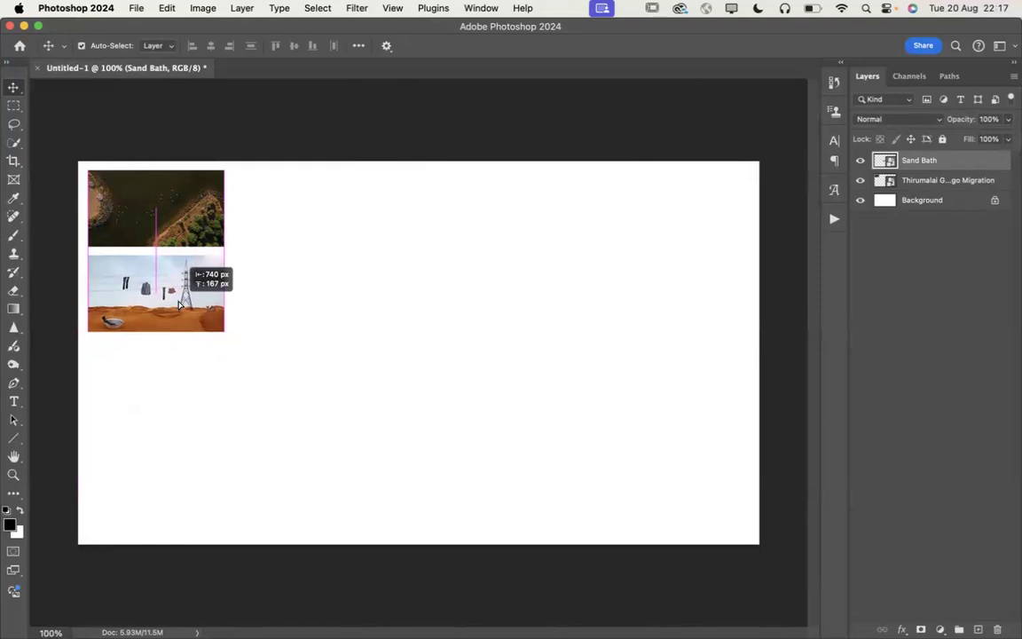
left_click_drag(178, 304, 324, 220)
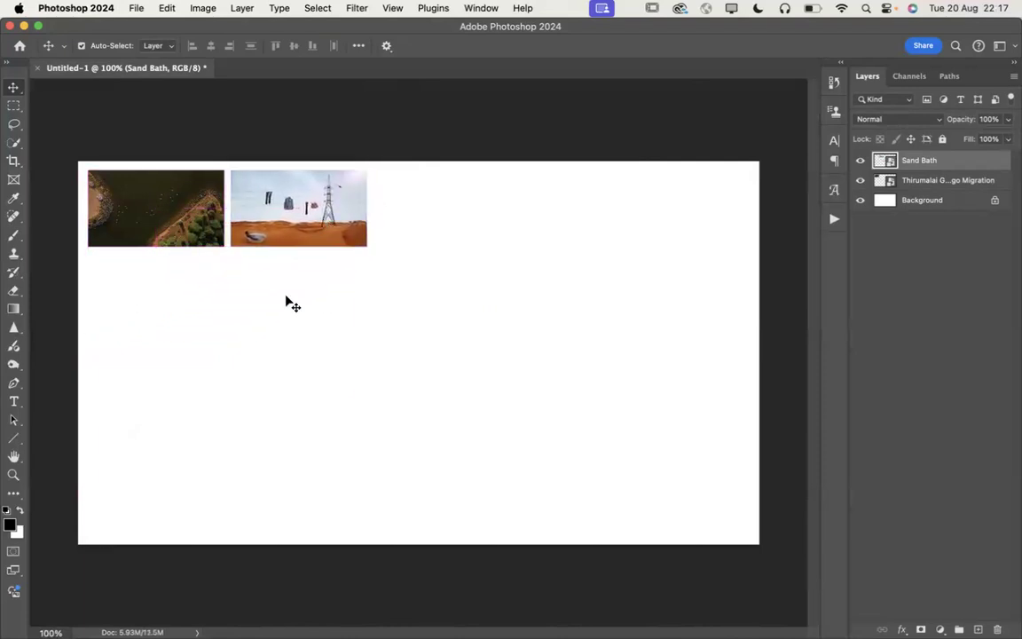
Step: Place the Mangrove Harbour image from the Panel Images folder into the document as an embedded layer
left_click(137, 9)
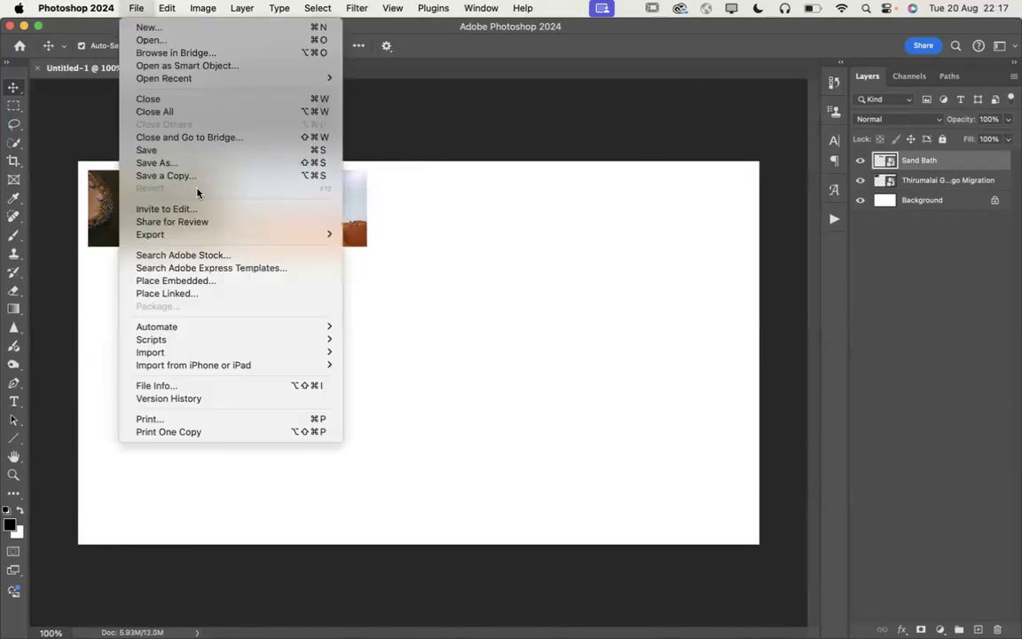
left_click(168, 280)
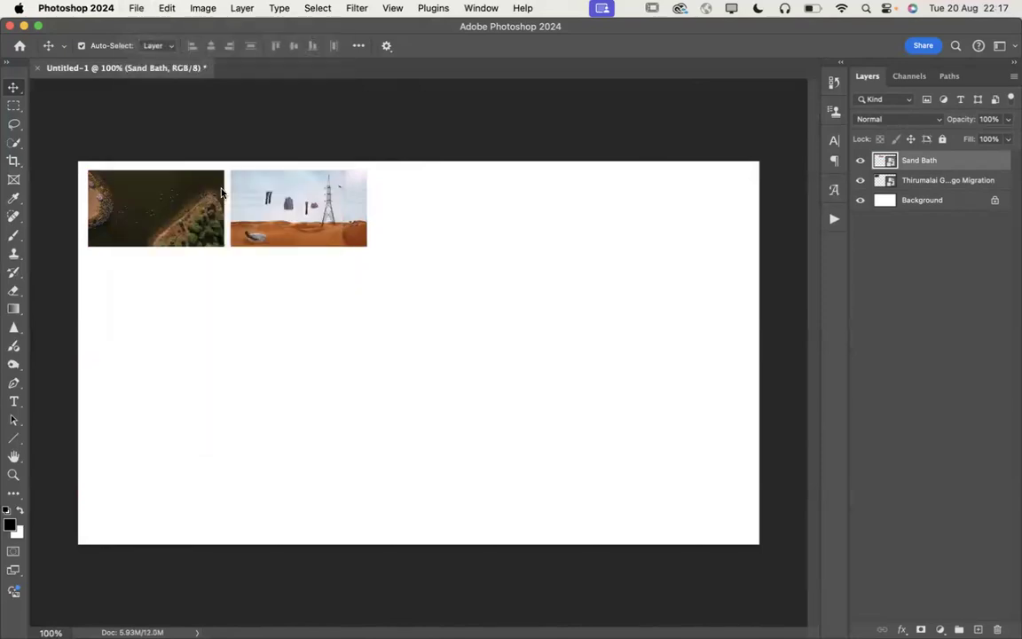
double_click(395, 130)
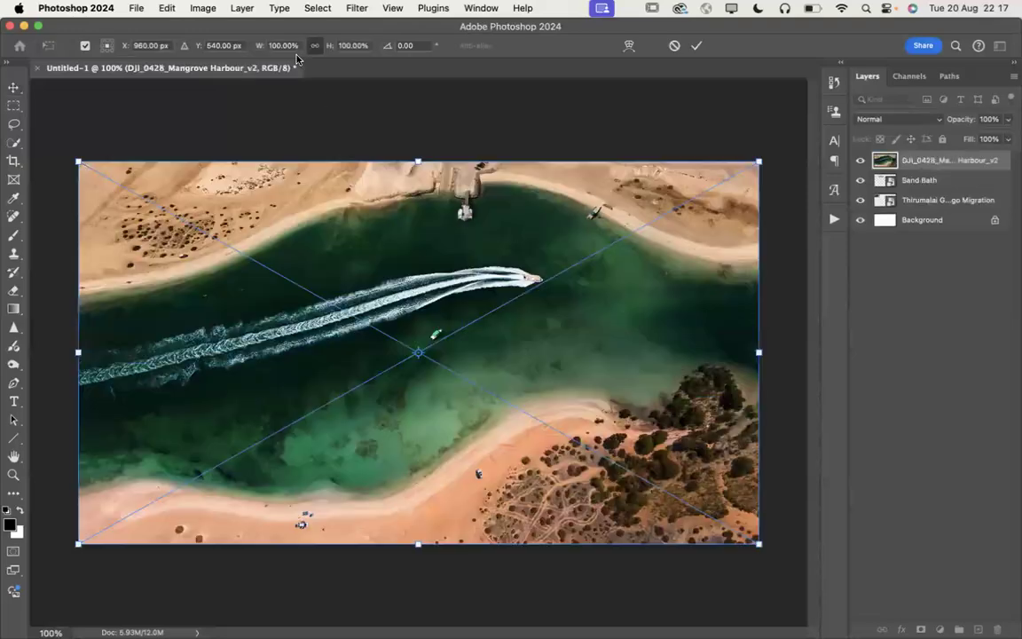
Step: Scale the Mangrove Harbour image to 20% and move it just right of the Sand Bath image, aligned and with an 18 px gap
left_click(287, 46)
type("20")
key("Return")
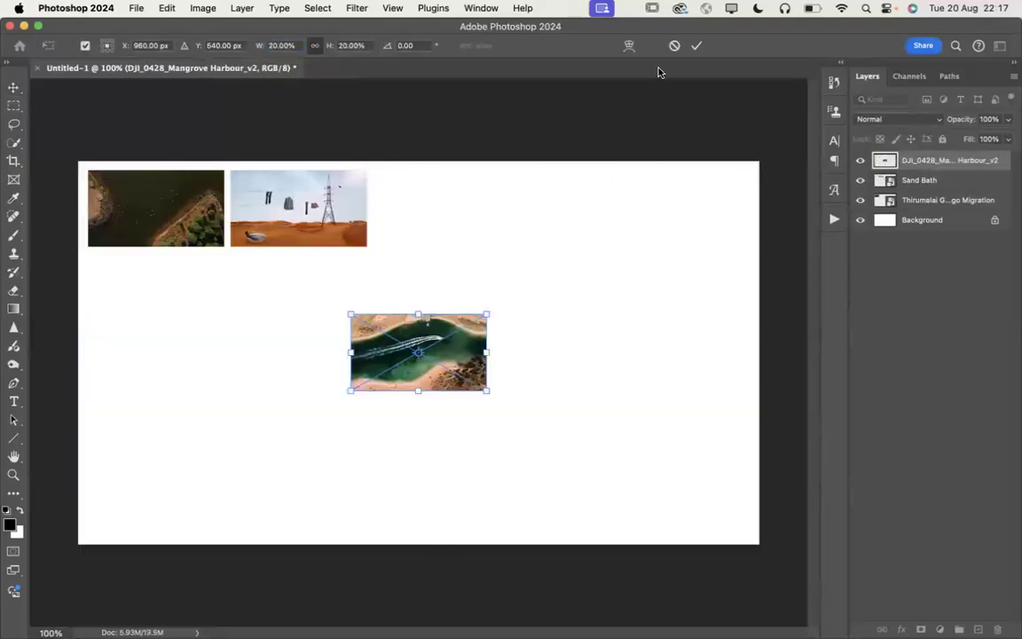
left_click(697, 46)
left_click_drag(390, 361, 424, 211)
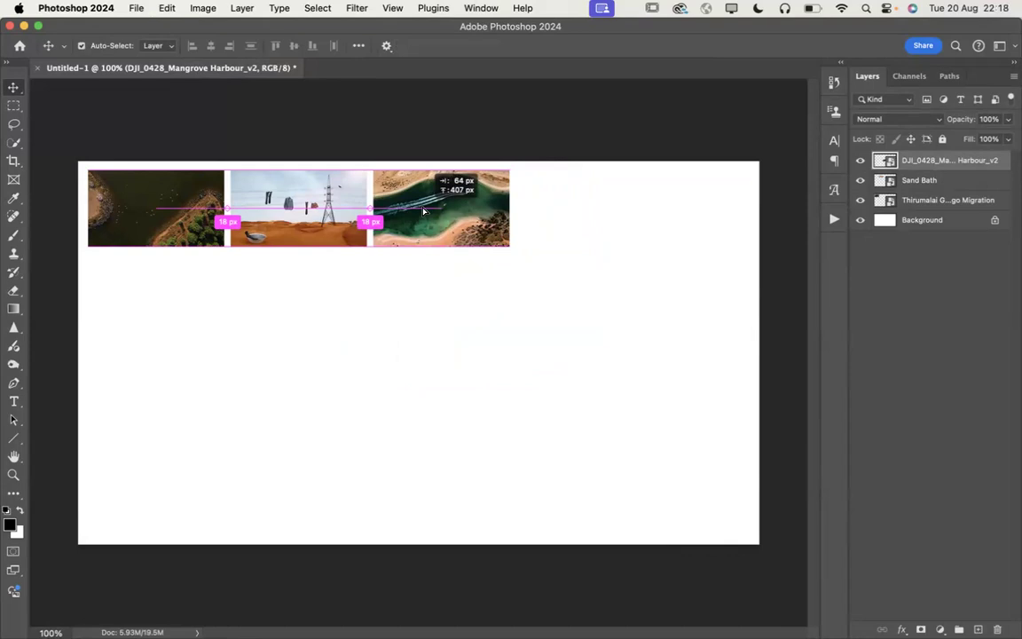
left_click_drag(425, 211, 424, 212)
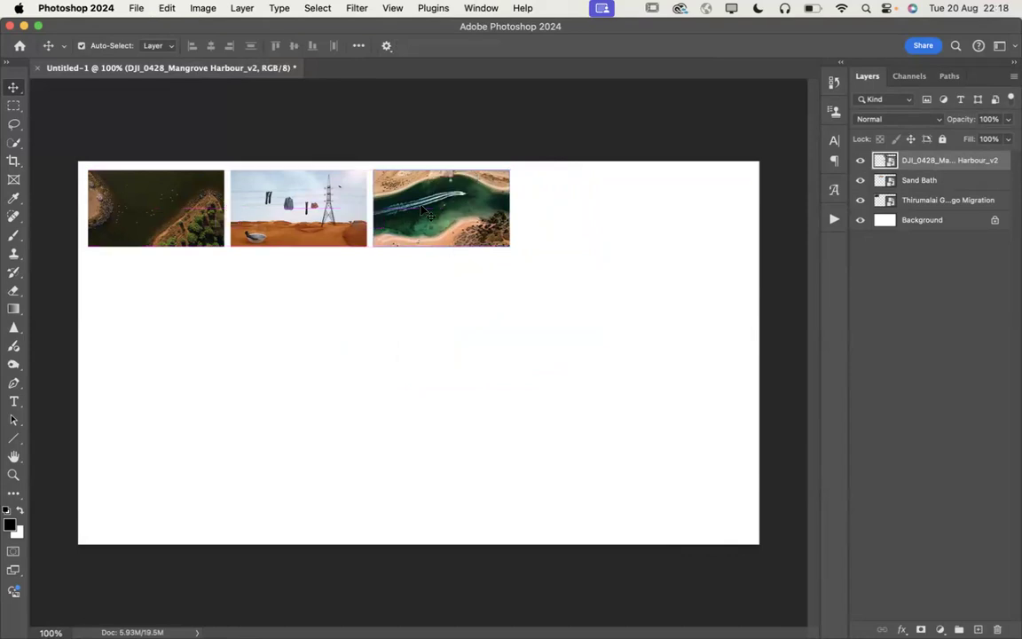
Step: Place the Fly High image from the Panel Images folder into the document as an embedded layer
left_click(135, 8)
left_click(176, 280)
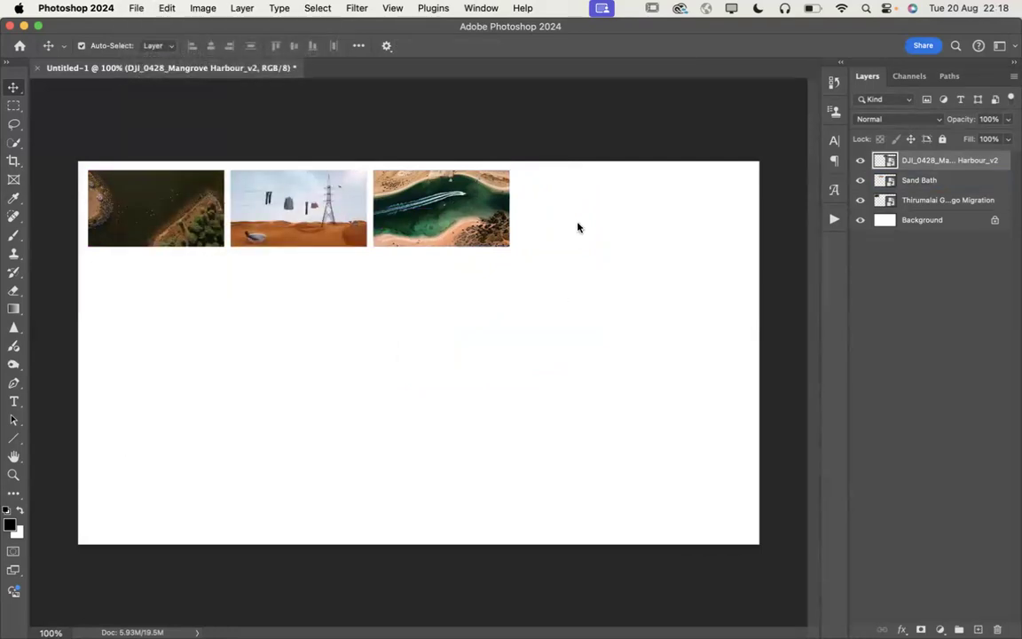
key("Escape")
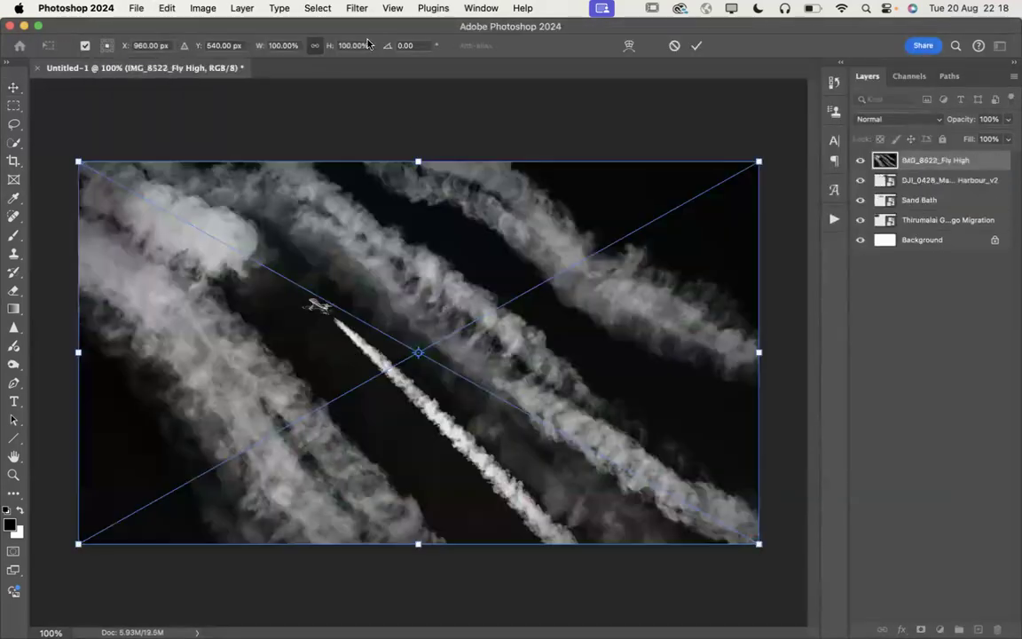
Step: Scale the Fly High image to 20% and position it just right of the Mangrove Harbour image, aligned with the row and equally spaced
left_click(287, 45)
type("2")
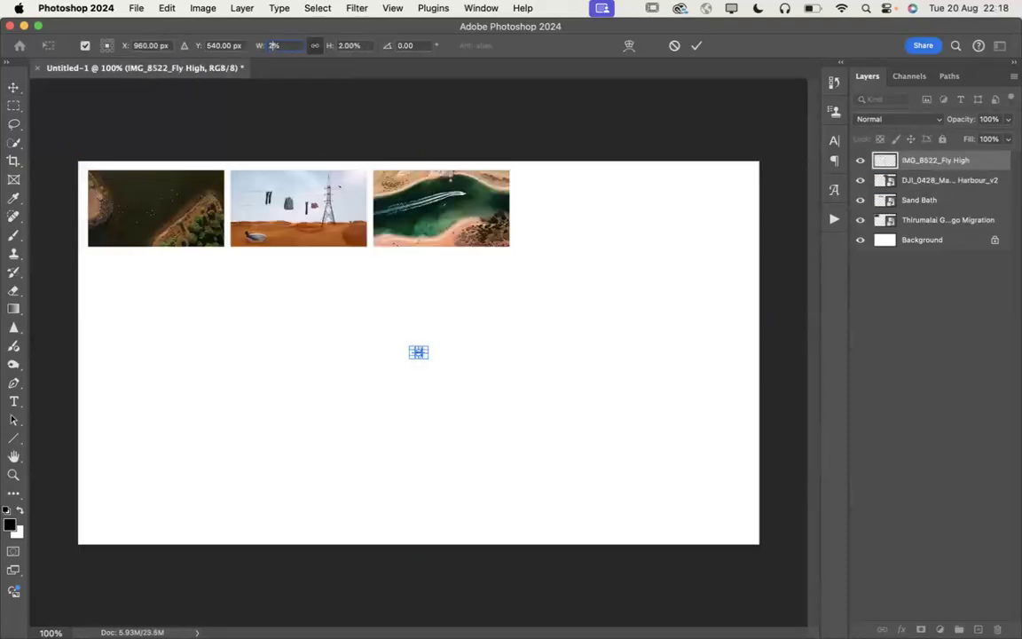
left_click(267, 45)
type("20")
key("Return")
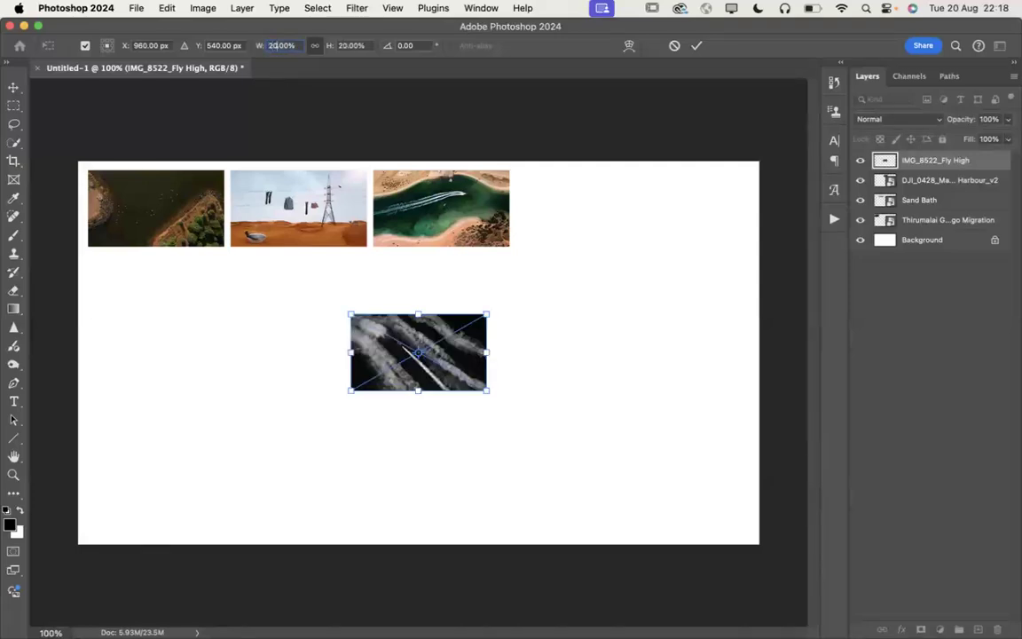
left_click_drag(381, 365, 544, 215)
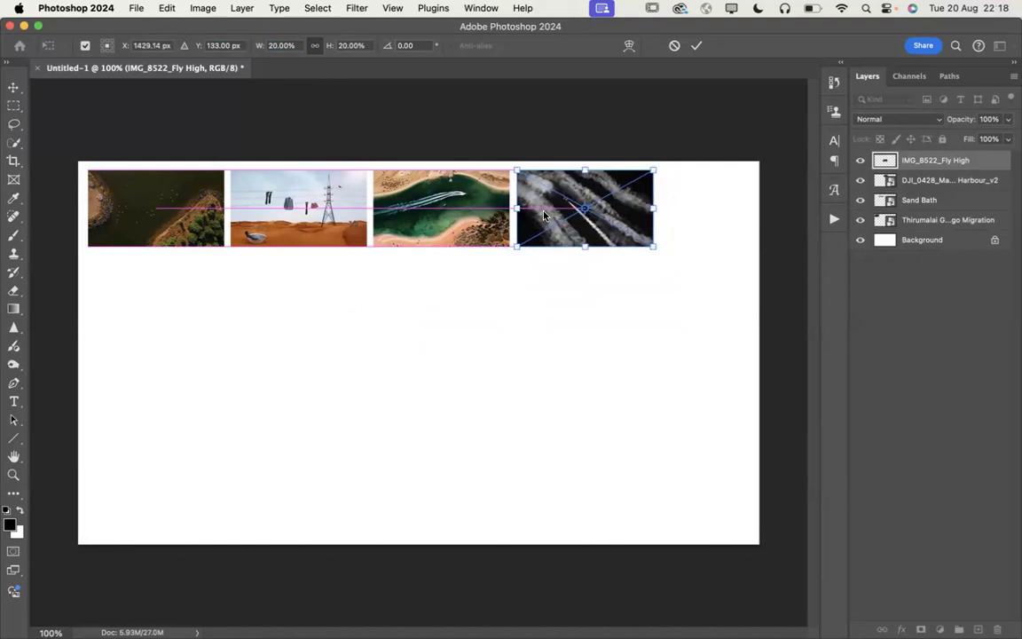
left_click_drag(545, 216, 545, 216)
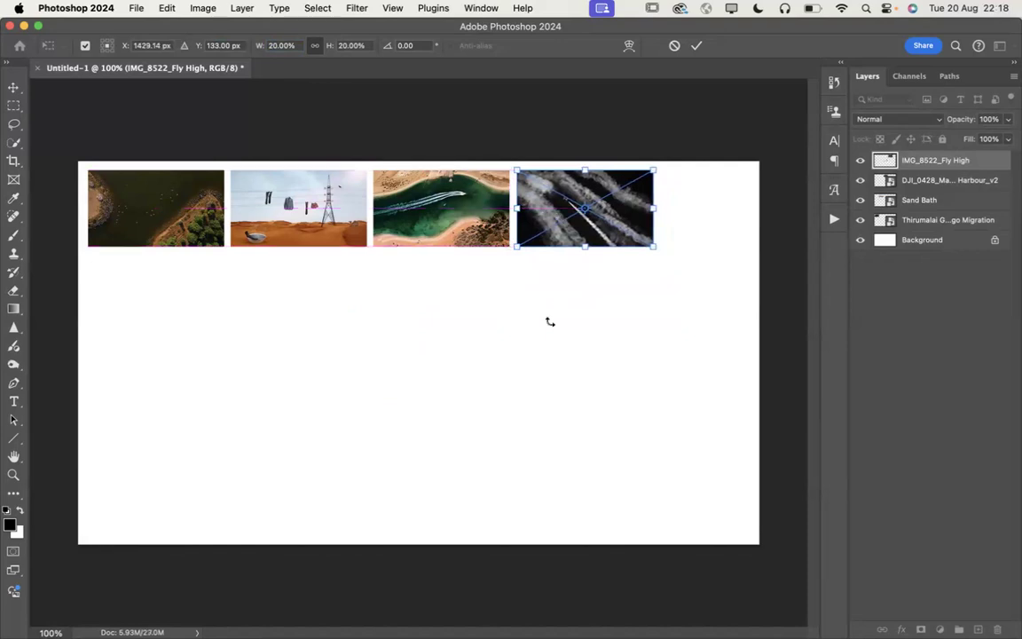
left_click(697, 46)
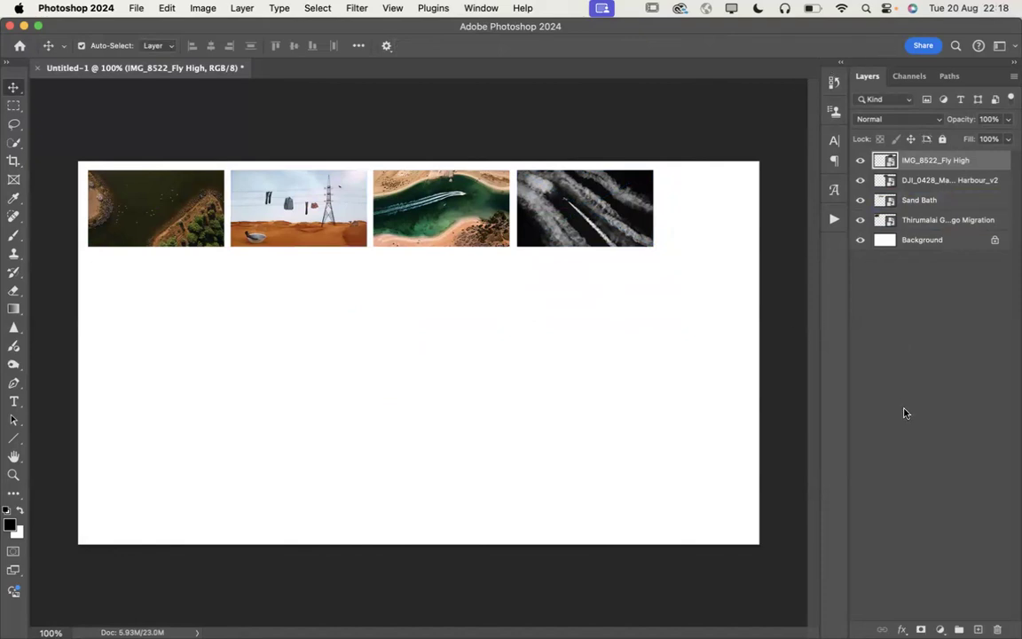
Step: Select the four placed image layers, from Fly High through Flamingo Migration, and group them
left_click(116, 207)
left_click(252, 243)
left_click(441, 206)
left_click(929, 167)
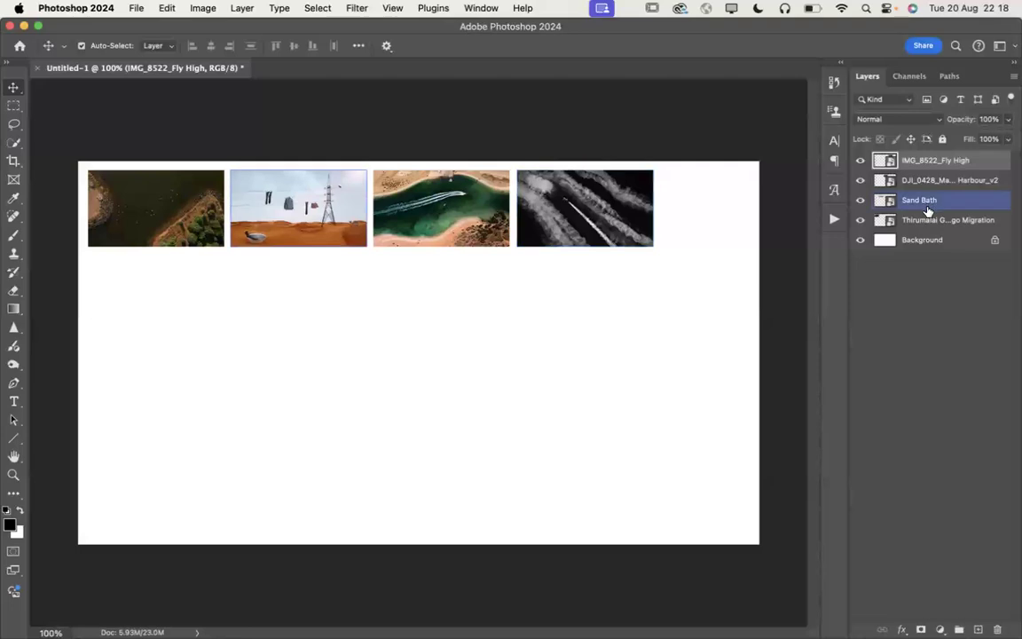
left_click(913, 218, "shift")
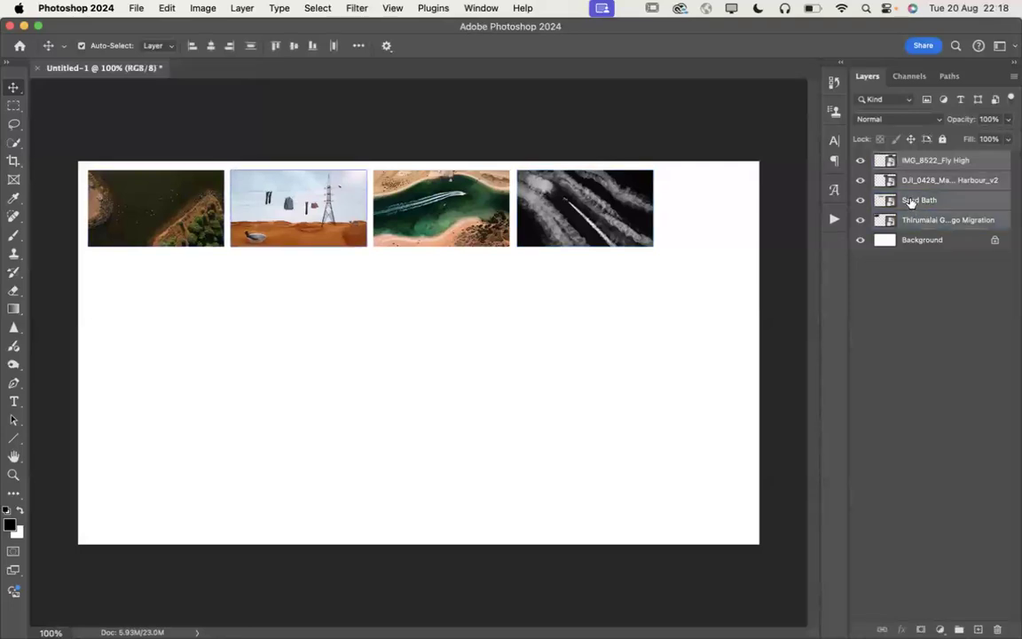
key("super+g")
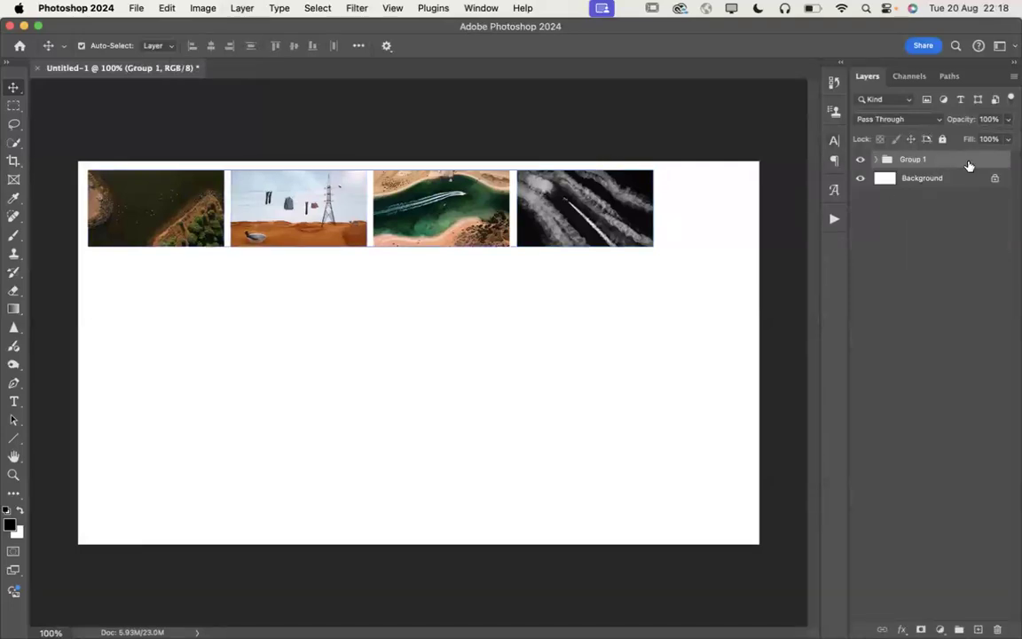
Step: Add a Drop Shadow layer style to the group of four images using the preset shadow settings
double_click(1001, 162)
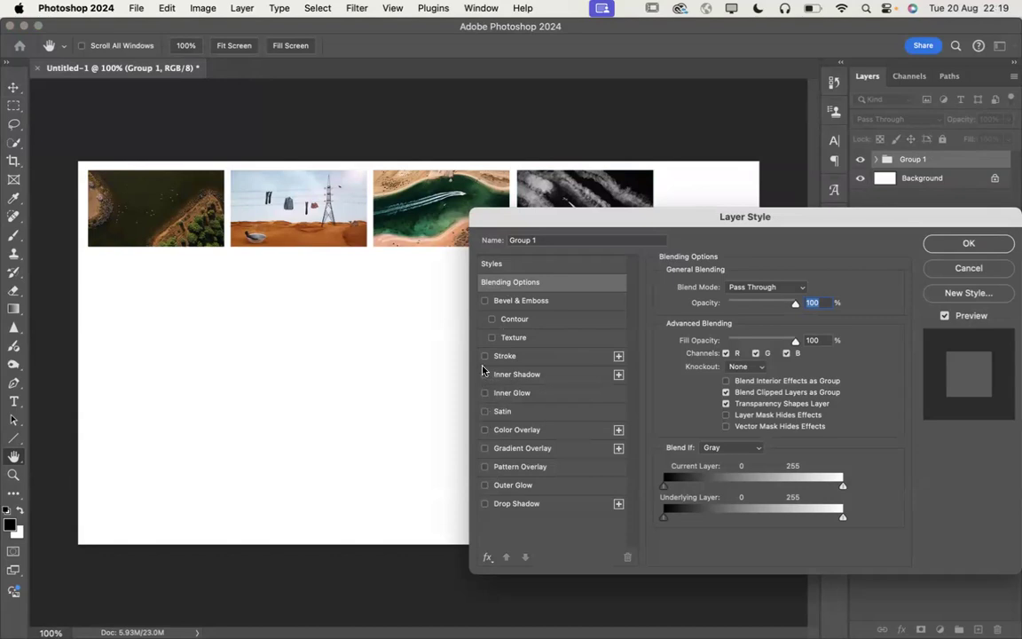
left_click(485, 503)
left_click(959, 245)
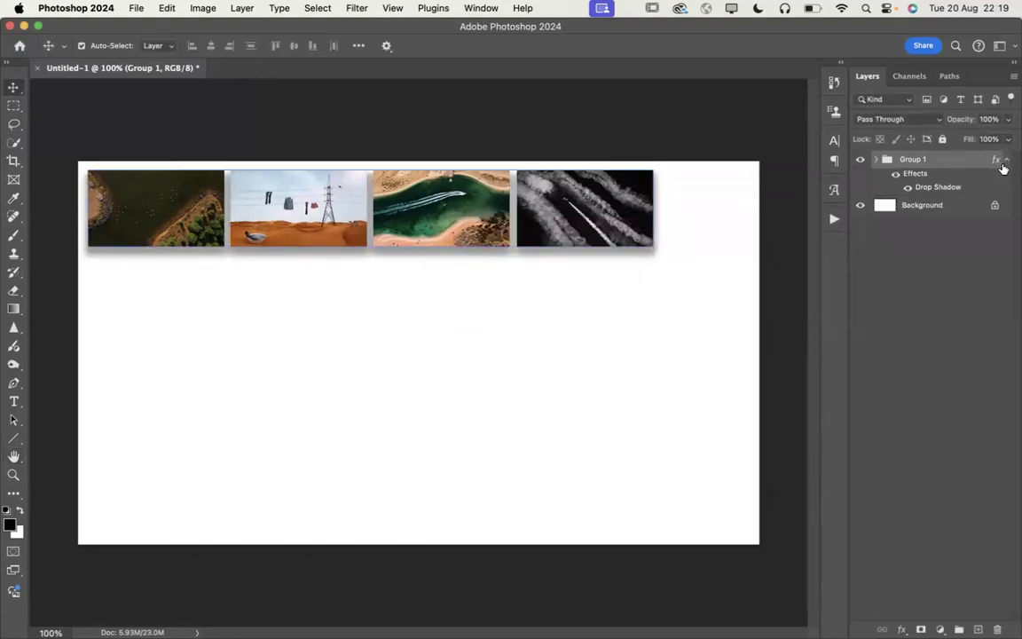
double_click(956, 189)
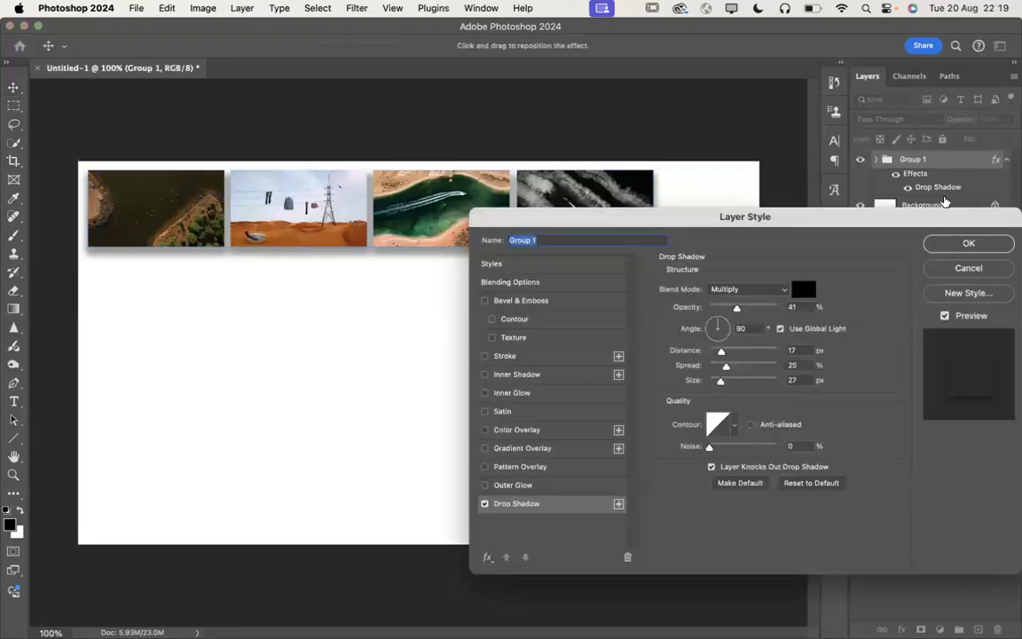
mouse_move(714, 326)
left_mouse_down()
mouse_move(729, 324)
mouse_move(725, 309)
left_mouse_up()
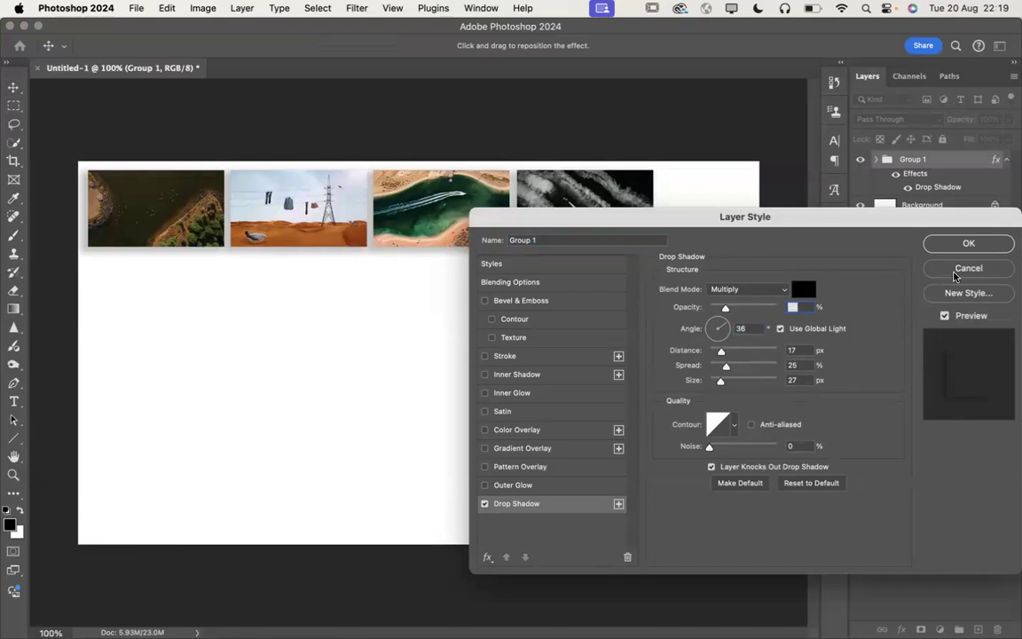
left_click(963, 269)
Step: Edit the group's drop shadow, setting angle 129°, distance 6 px, spread 22% and size 8 px
key("z")
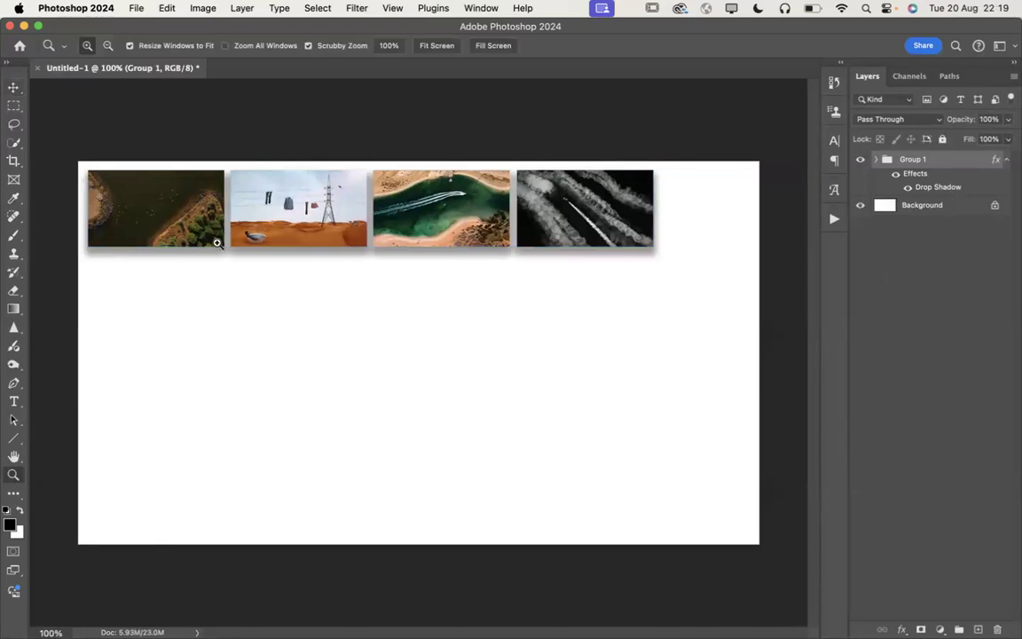
left_click_drag(212, 215, 271, 249)
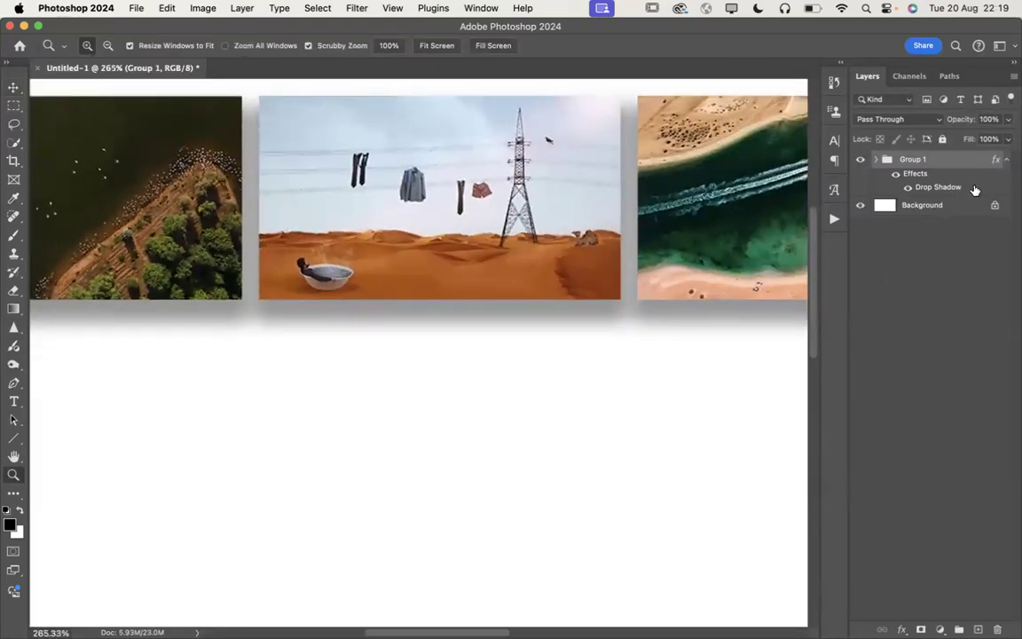
double_click(974, 189)
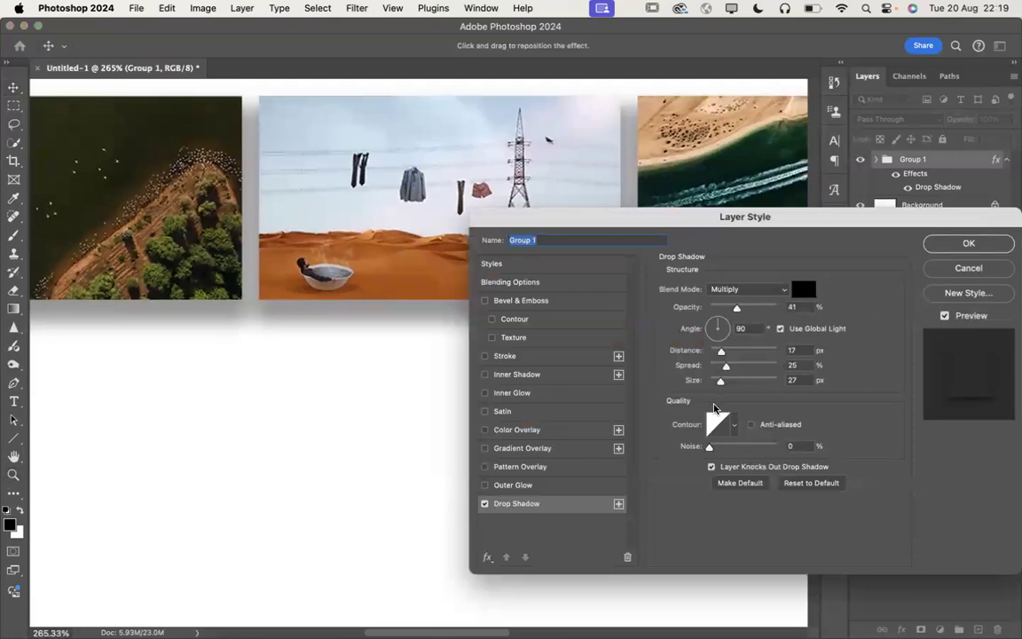
left_click_drag(726, 366, 720, 336)
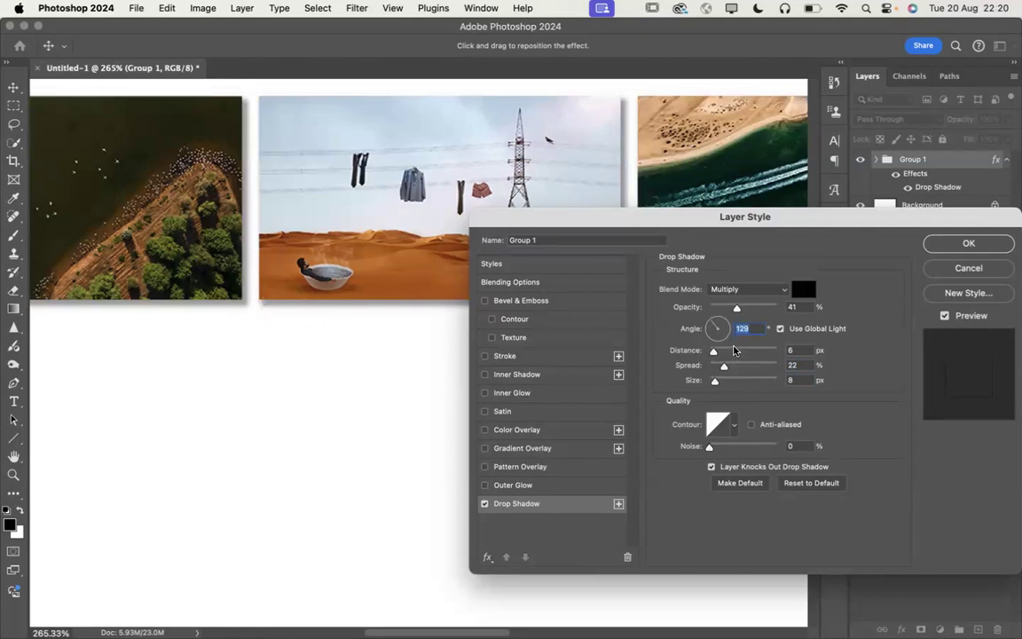
Step: Set the drop shadow's opacity to 45% and spread to 15%, and apply the style to the group
left_click(758, 308)
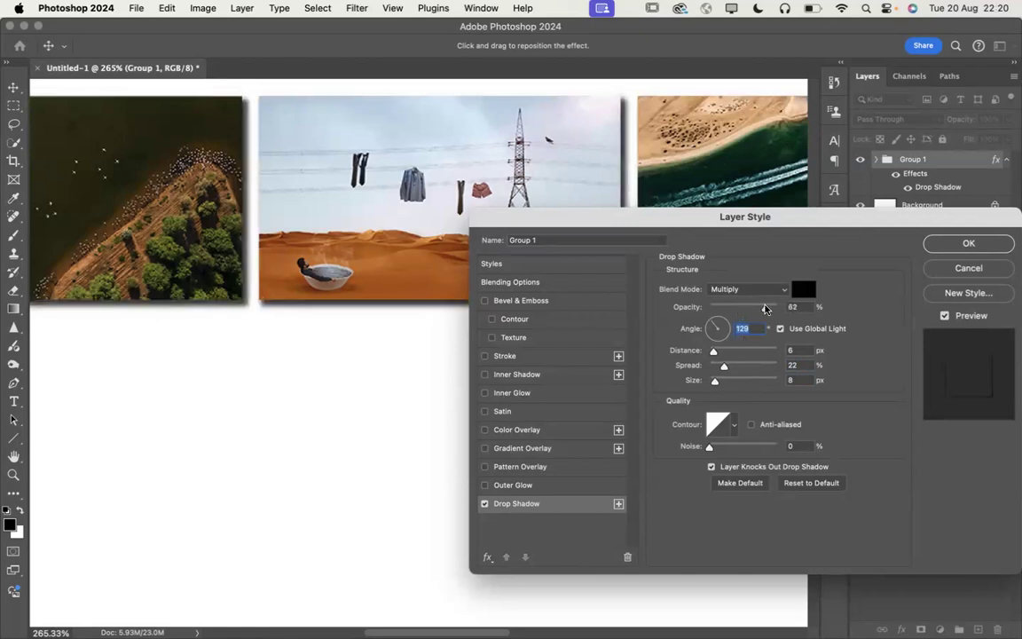
left_click_drag(758, 308, 740, 309)
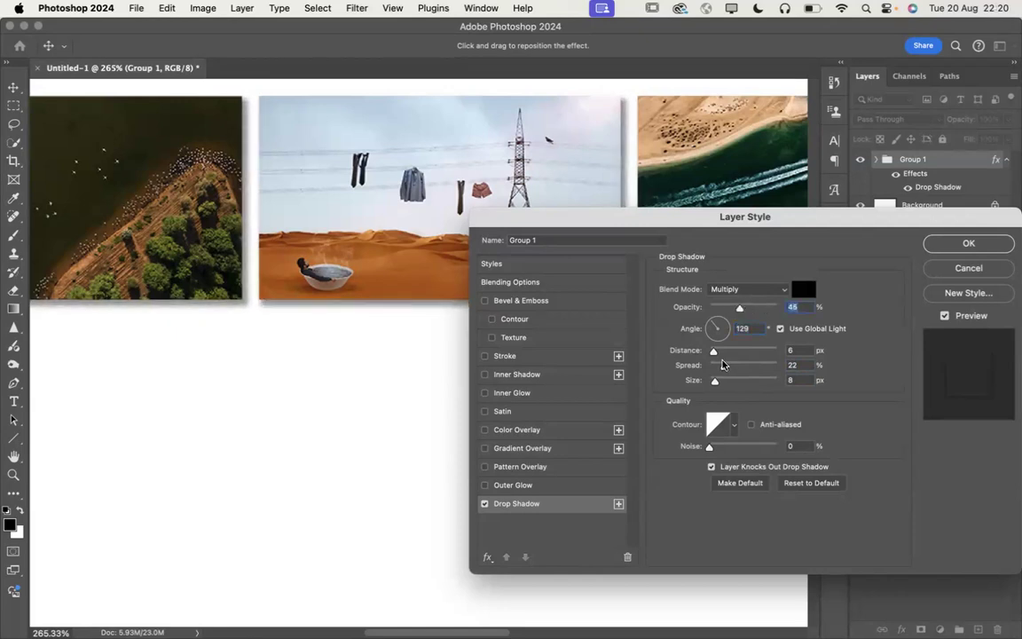
left_click_drag(725, 367, 720, 369)
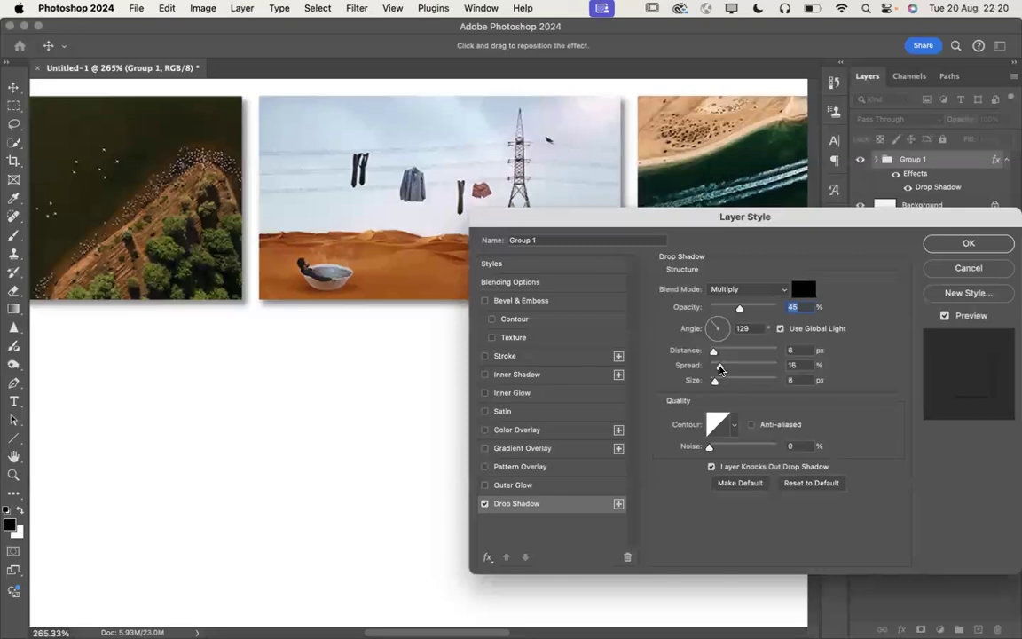
left_click(948, 248)
key("z")
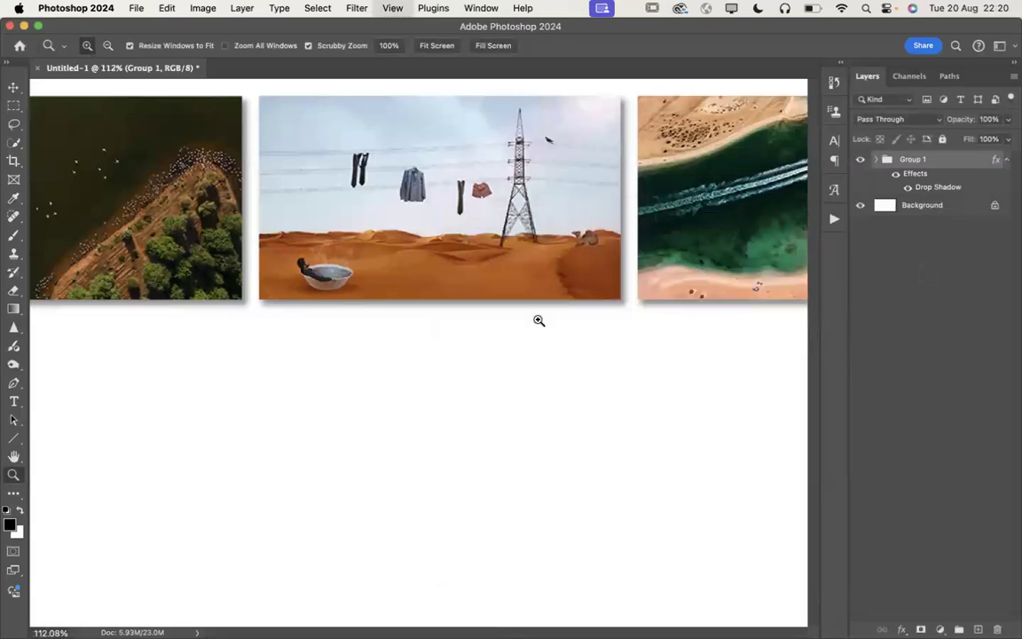
key("super+0")
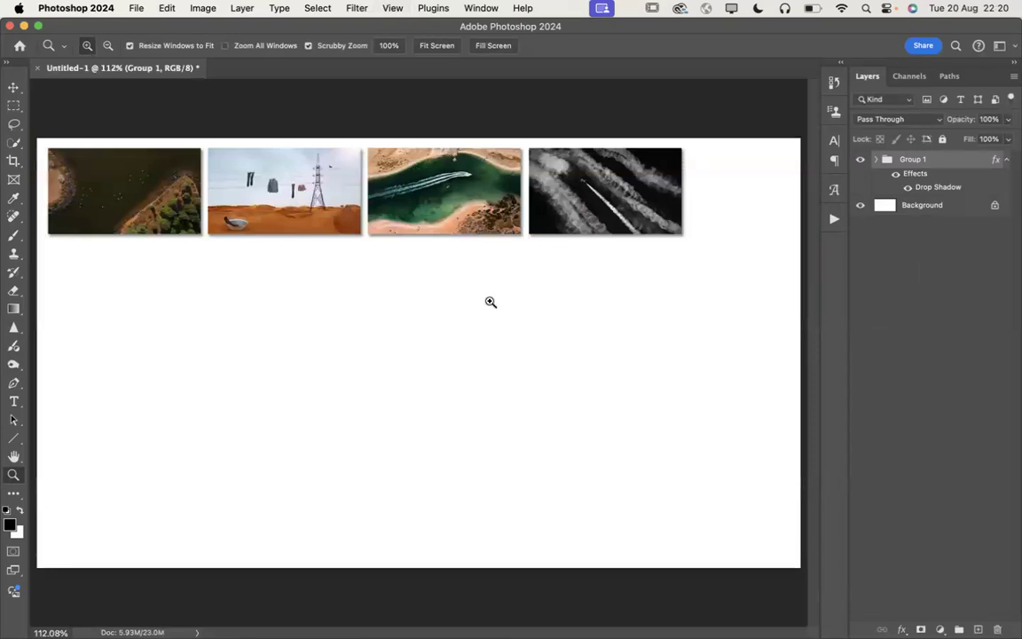
Step: Deselect the group and place the Ka Vi Beach image from the Panel Images folder as an embedded layer
left_click(916, 277)
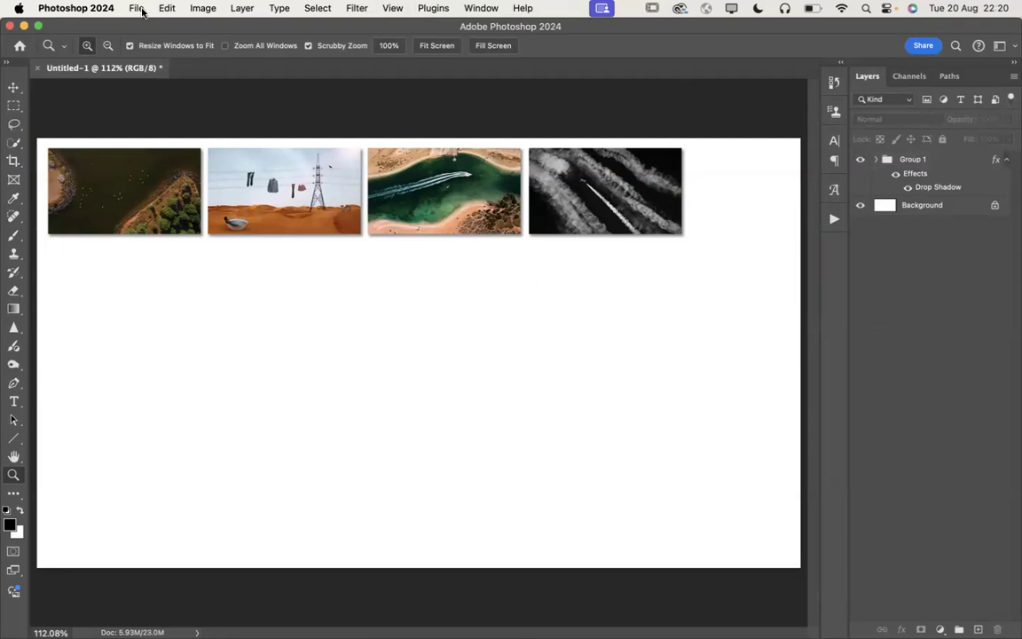
left_click(133, 8)
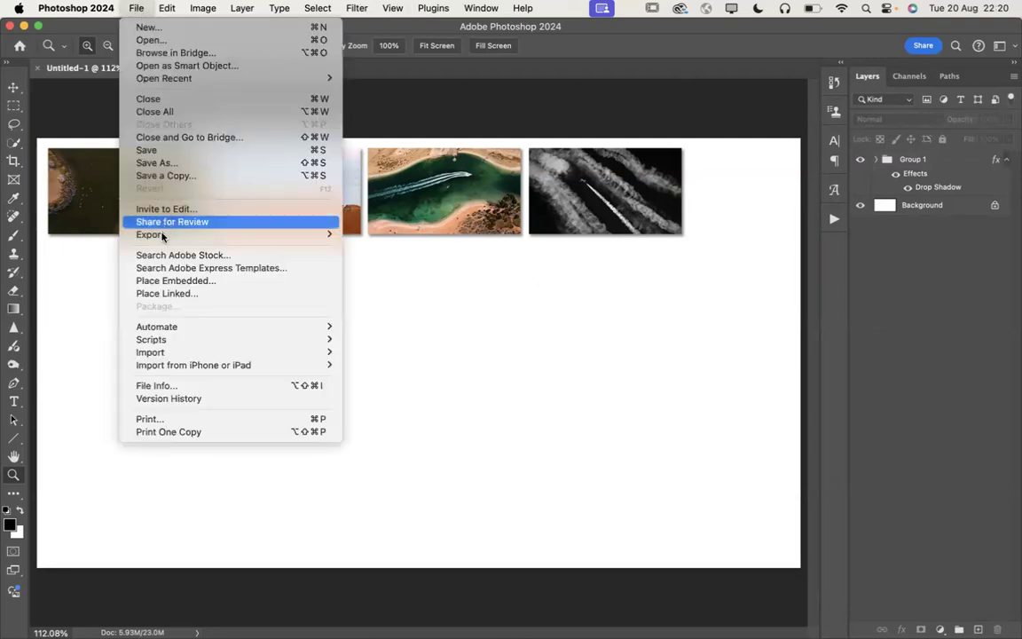
left_click(182, 280)
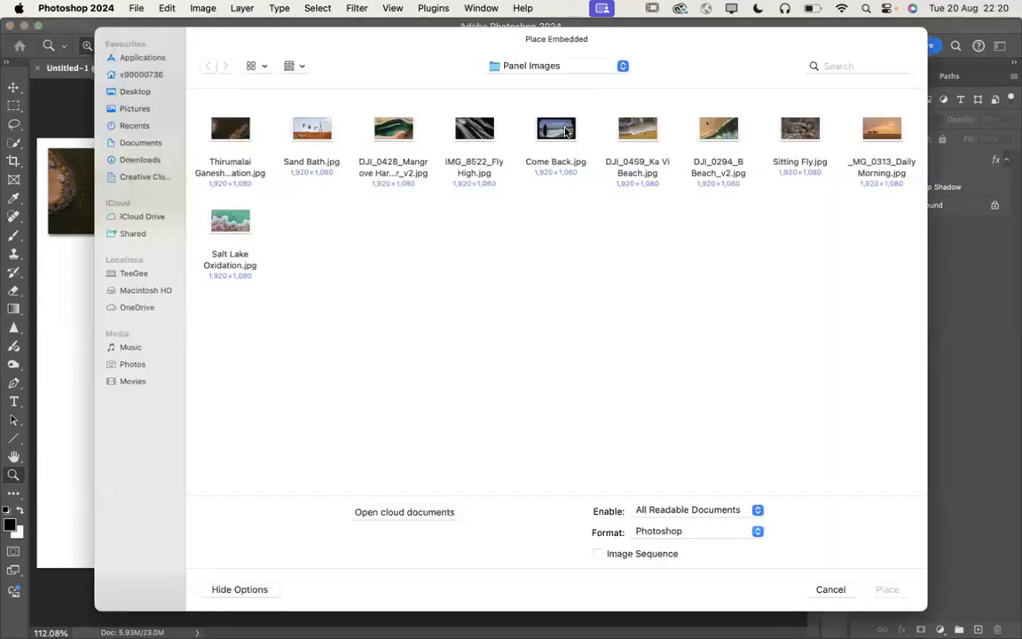
double_click(638, 130)
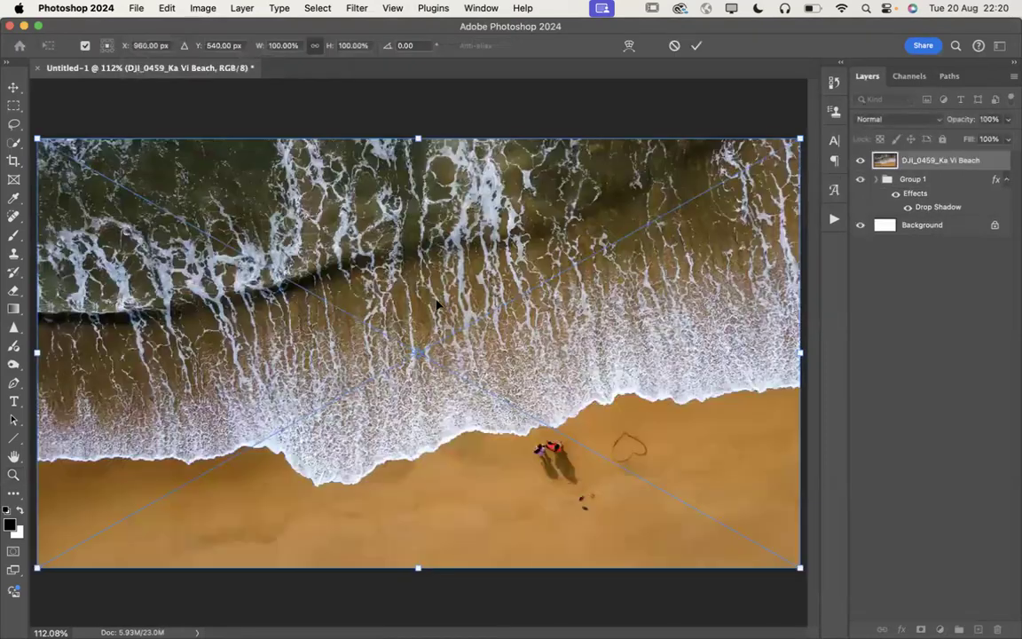
Step: Scale the placed Ka Vi Beach image to 20% and commit the transform
left_click(286, 46)
type("20%")
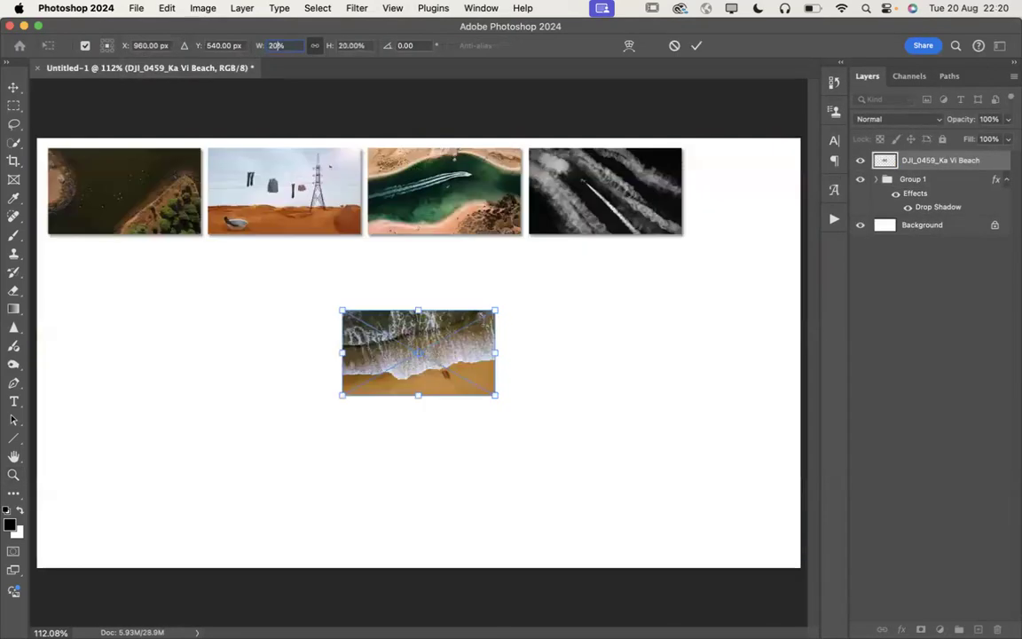
left_click(697, 46)
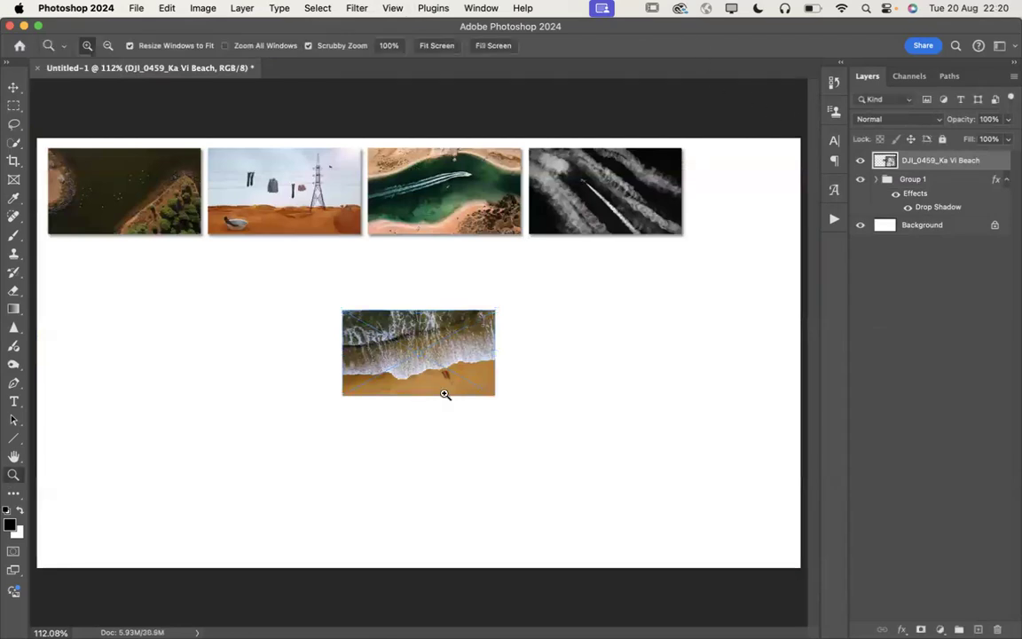
Step: Align the Ka Vi Beach image directly below the first image and move its layer into Group 1
left_click(14, 88)
left_click_drag(428, 349, 134, 281)
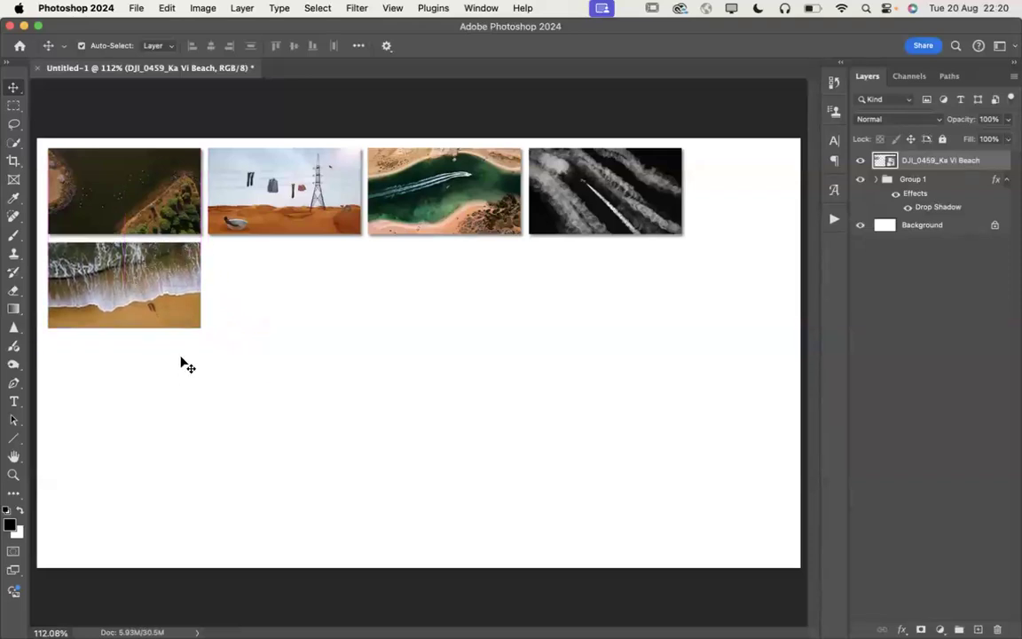
left_click(14, 472)
left_click_drag(53, 247, 353, 288)
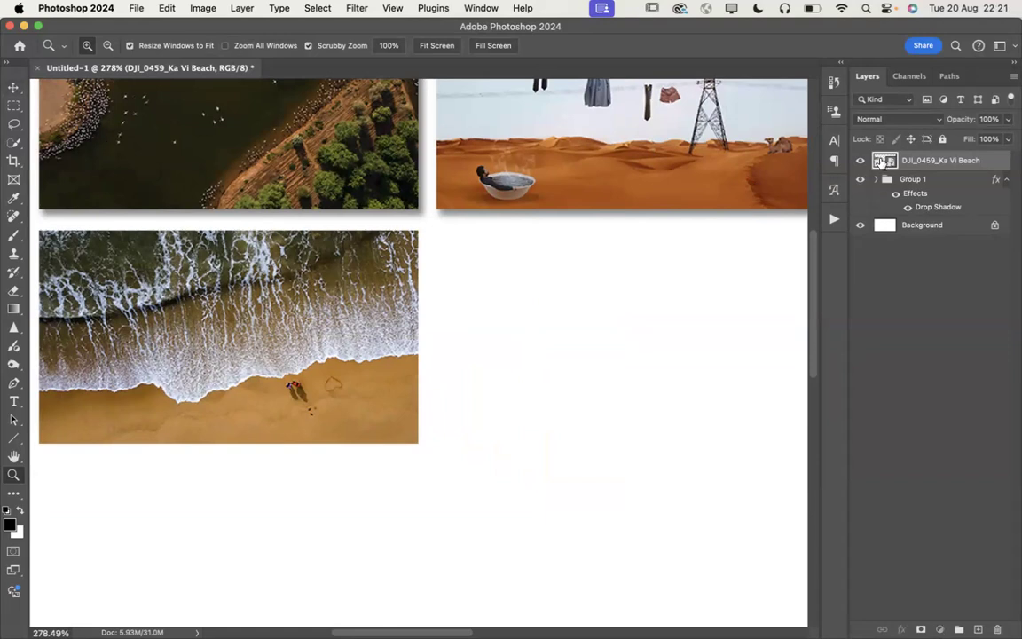
left_click_drag(881, 162, 907, 202)
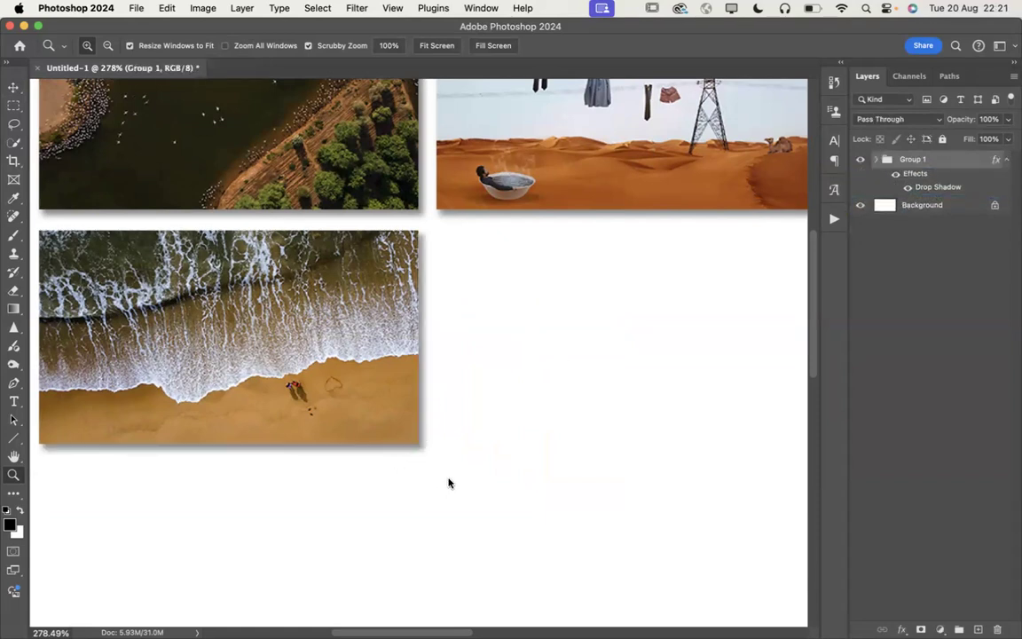
Step: Place Sitting Fly.jpg from the Panel Images folder as an embedded layer and scale it to 20%
left_click(137, 9)
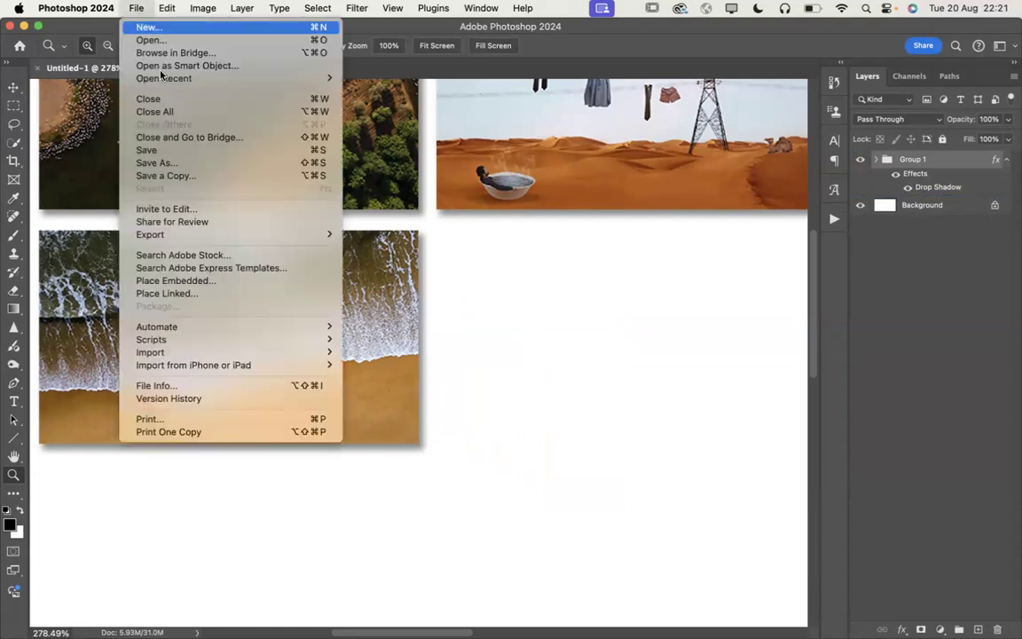
left_click(190, 284)
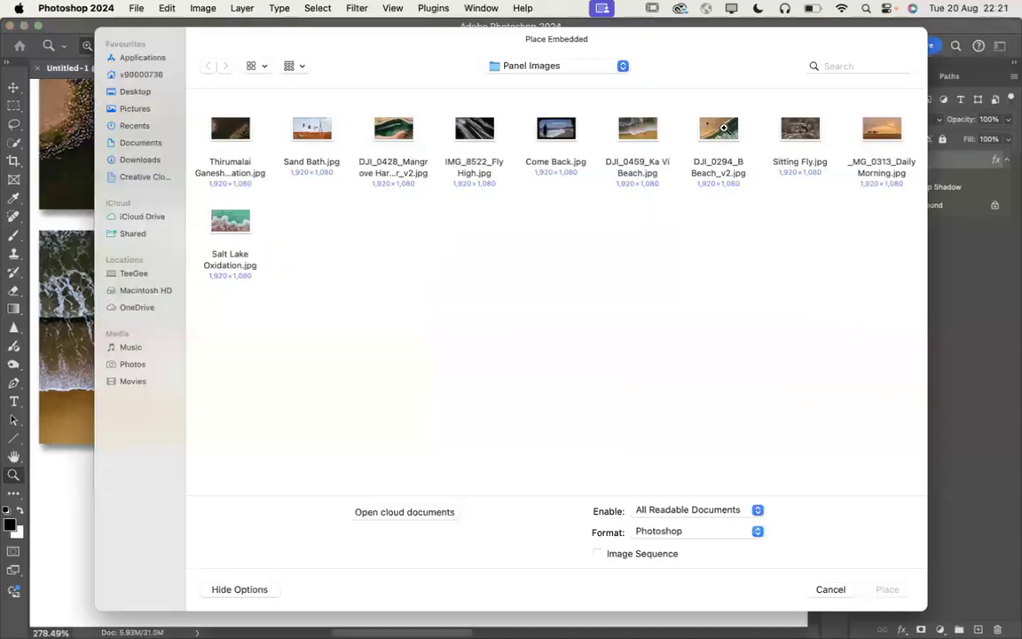
left_click(799, 129)
key("Return")
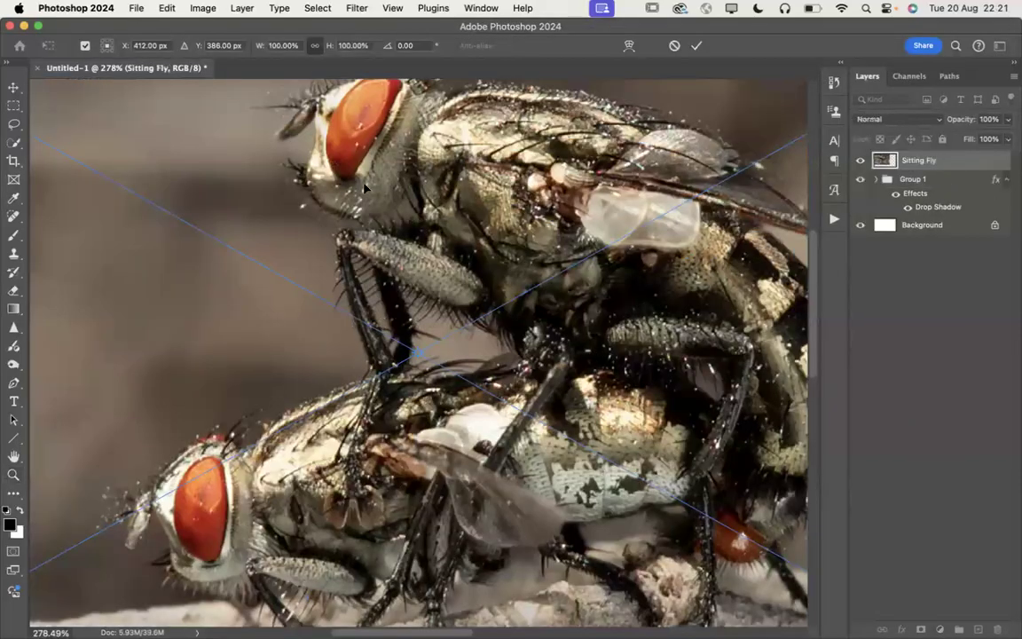
left_click(259, 45)
type("20%")
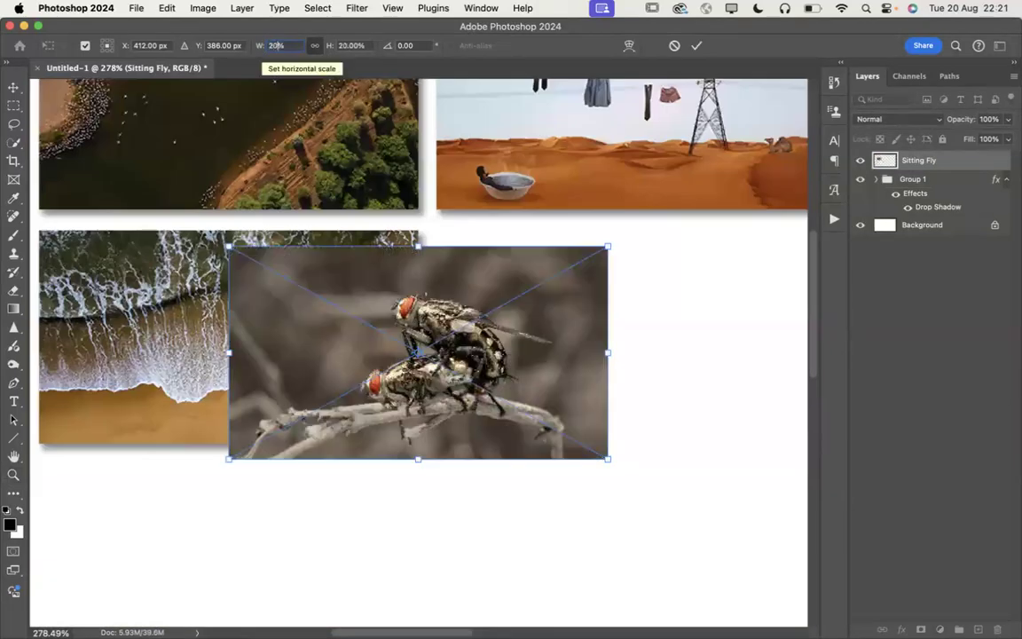
Step: Position the Sitting Fly image beside Ka Vi Beach, aligned below the Sand Bath image, and commit the transform
left_click_drag(330, 331, 509, 329)
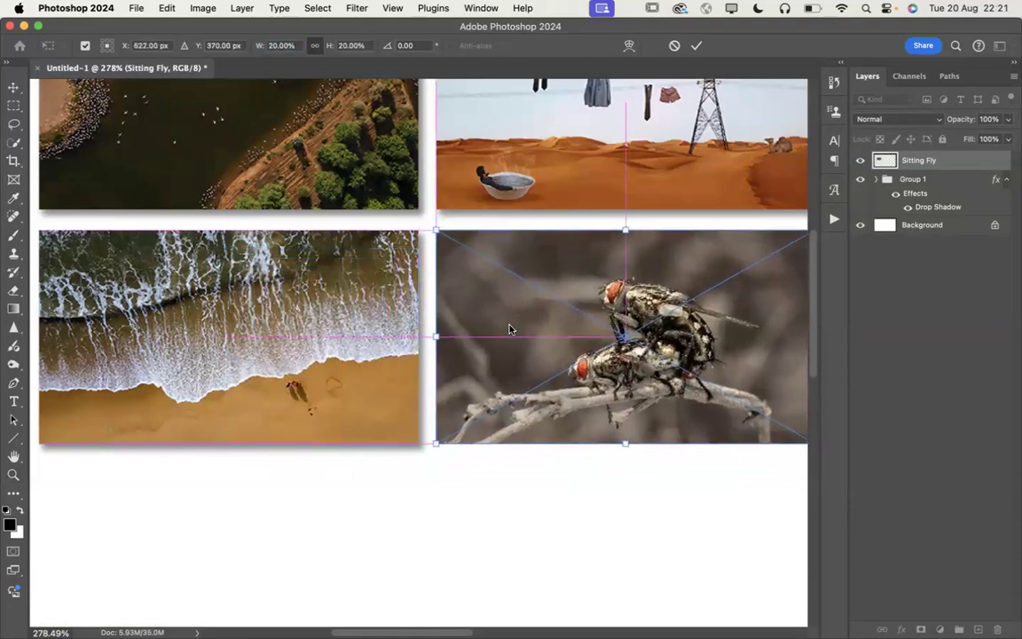
left_click_drag(510, 329, 511, 331)
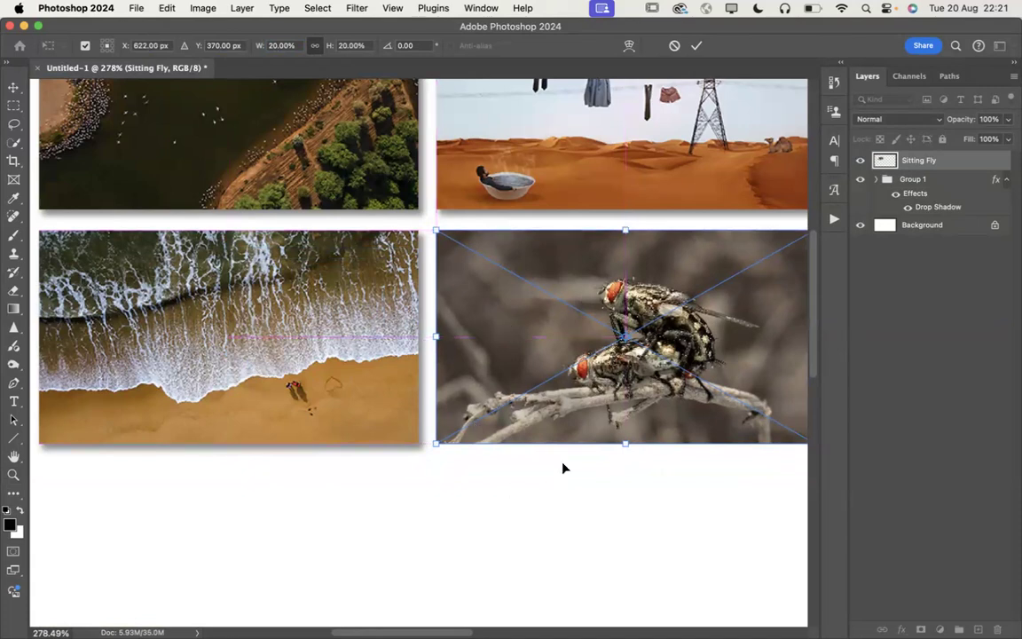
left_click(698, 44)
key("z")
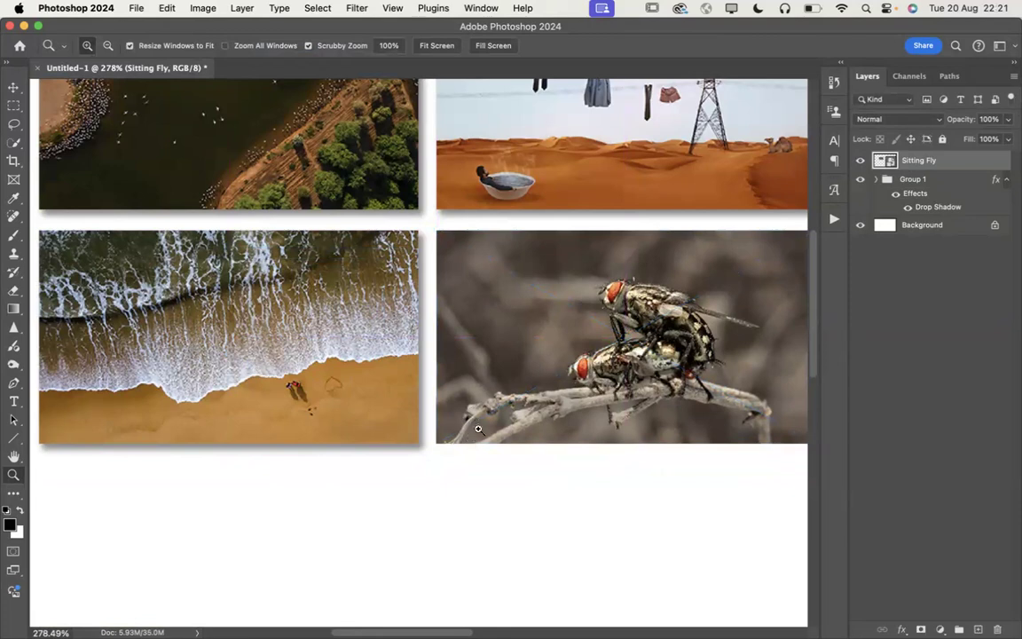
Step: Move the Sitting Fly layer into Group 1 so it takes the group's drop shadow, and deselect the group
left_click_drag(848, 258, 617, 253)
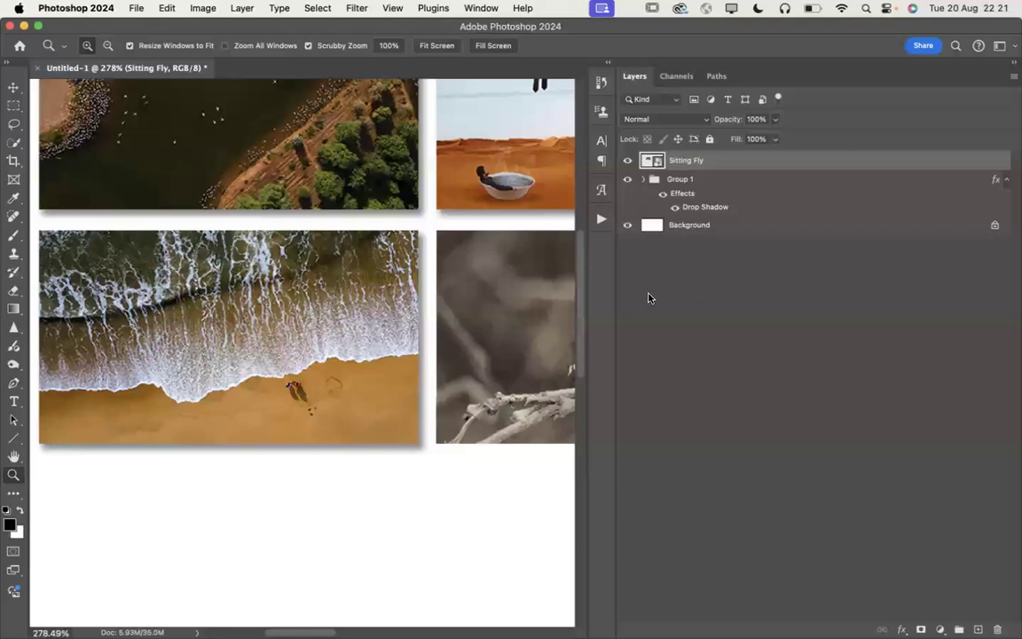
left_click_drag(614, 297, 735, 293)
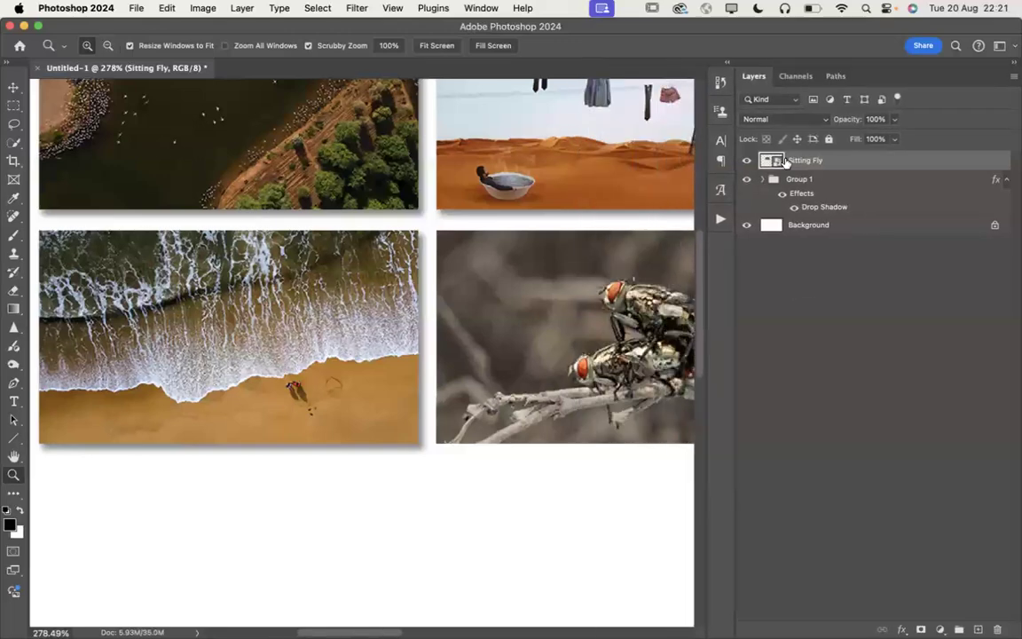
left_click_drag(774, 162, 791, 182)
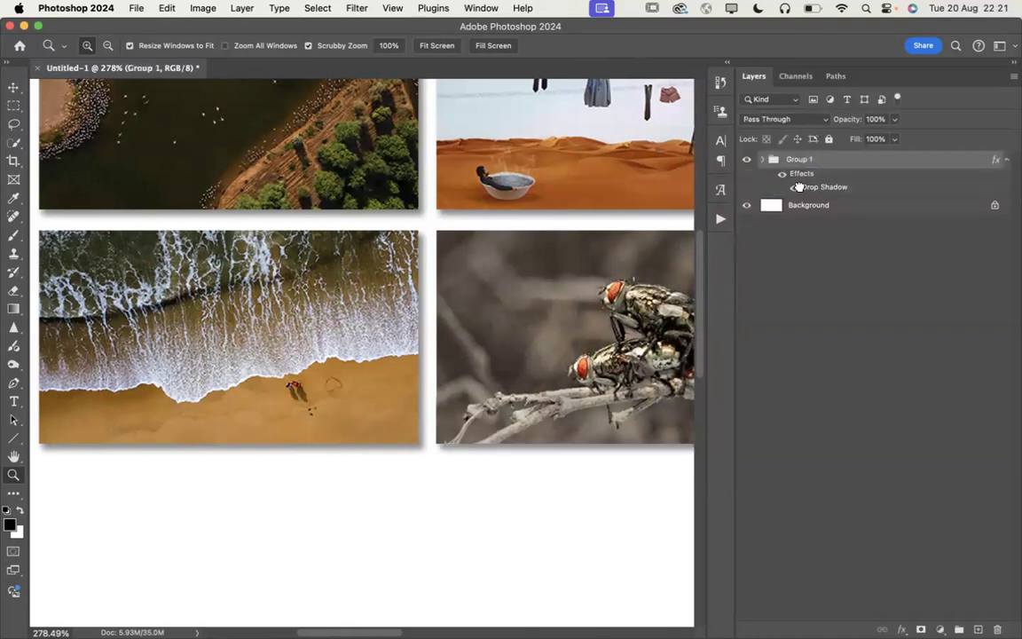
left_click(734, 251)
left_click_drag(733, 249, 893, 254)
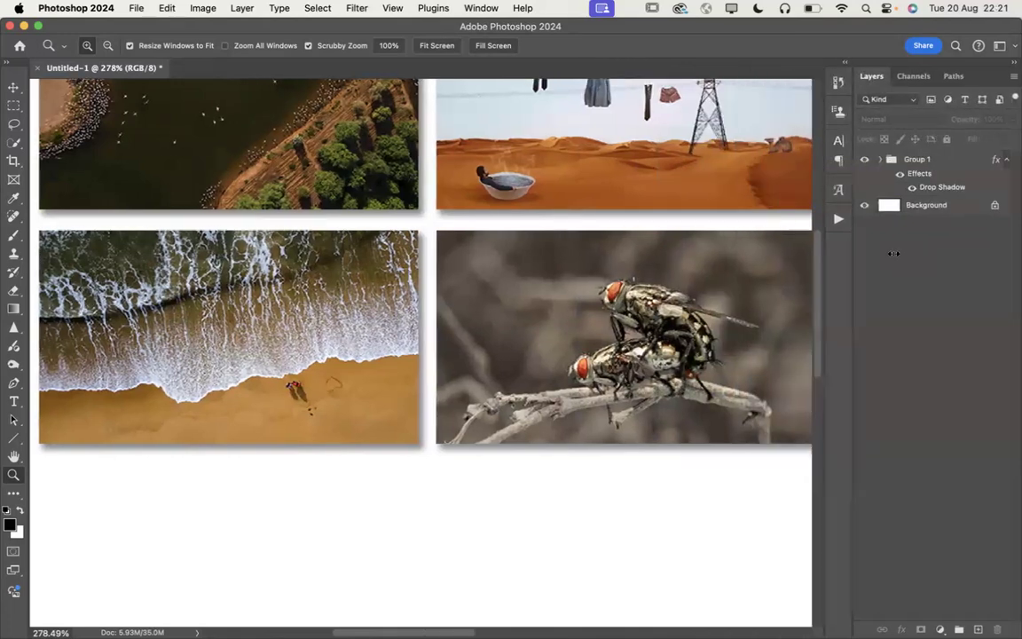
key("super+0")
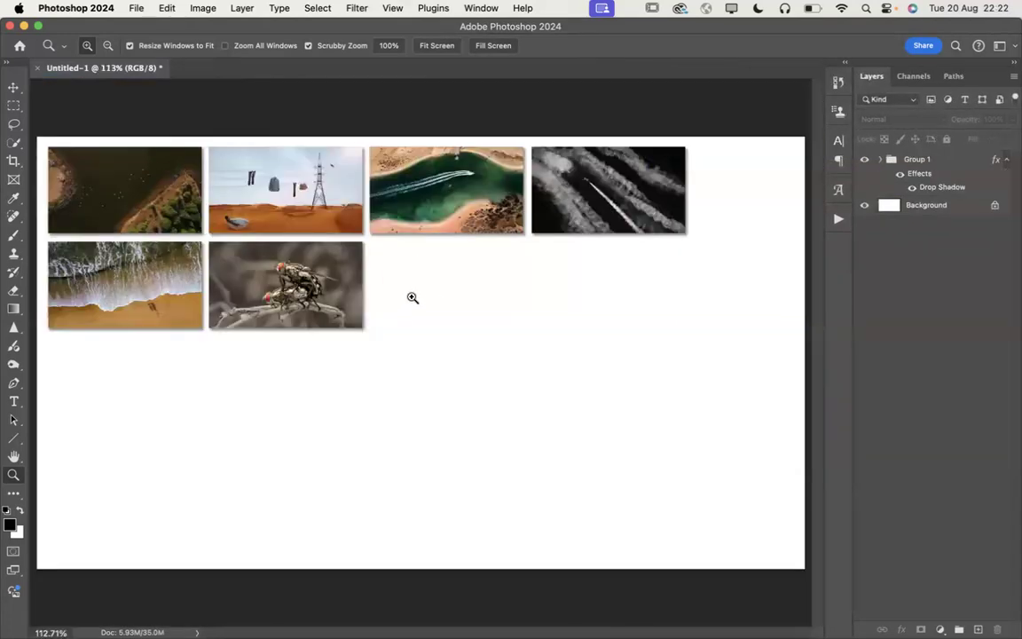
Step: Switch to the Panel Images folder in Finder to view the source images, and close its window
key("ctrl+Up")
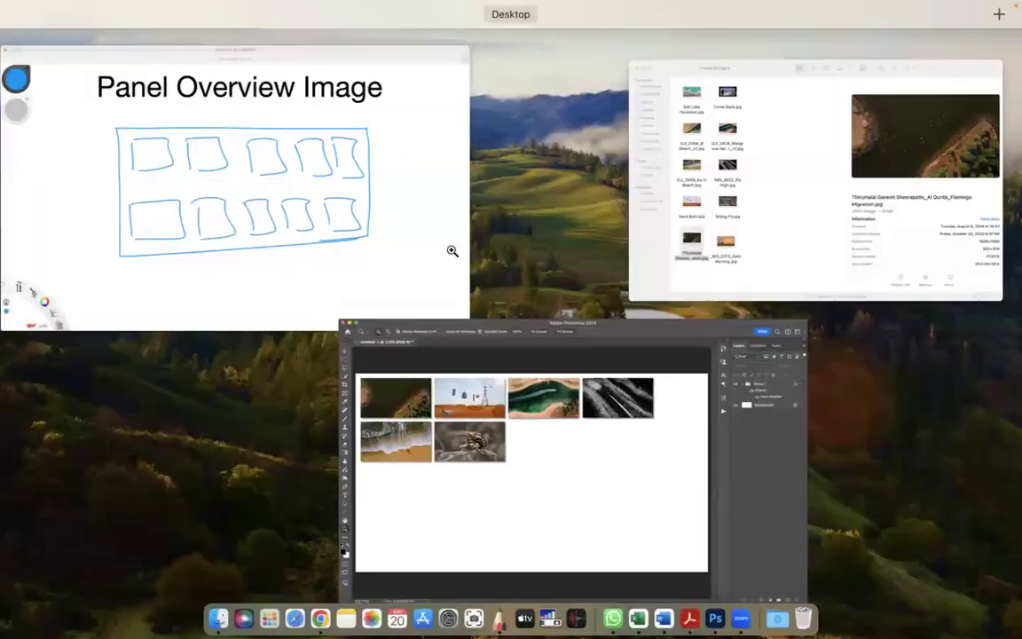
left_click(711, 193)
left_click_drag(456, 115, 589, 216)
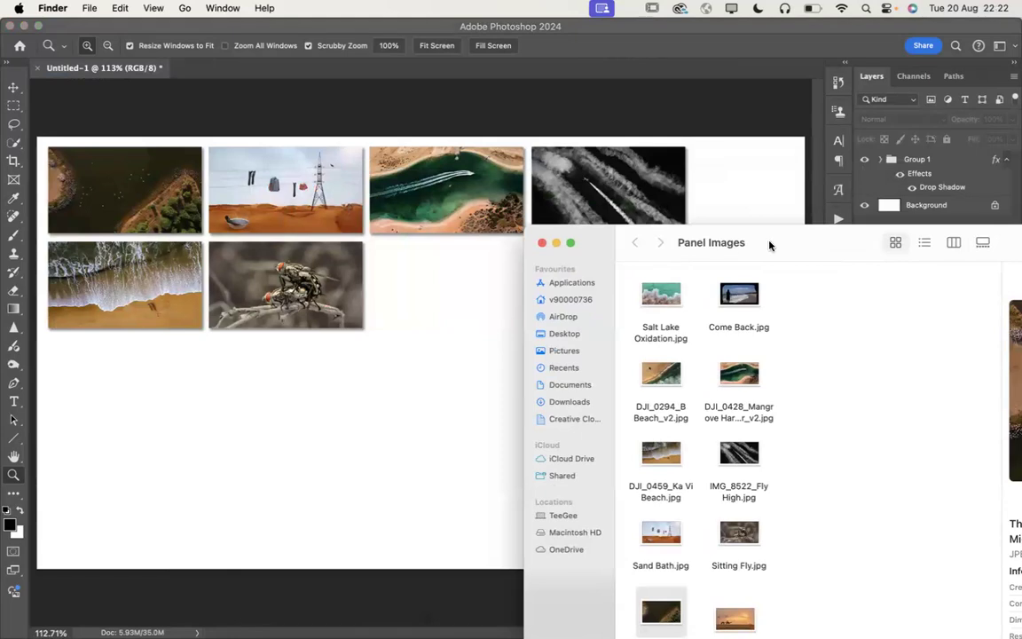
left_click_drag(770, 246, 616, 98)
left_click(385, 95)
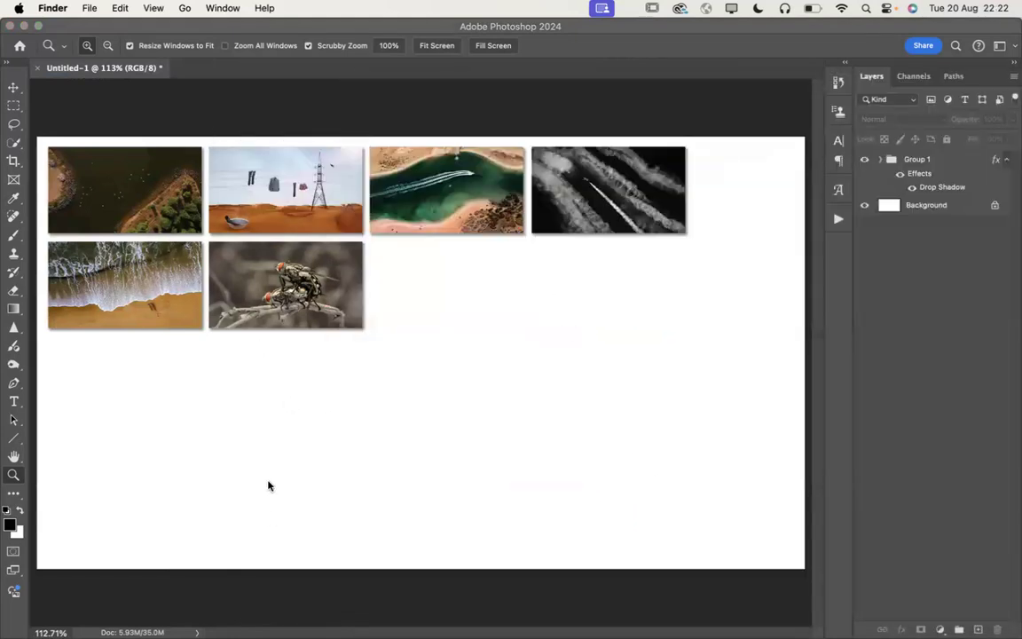
Step: Clear the crop aspect ratio and crop the canvas to the two image rows, leaving a narrow white margin all around
left_click(14, 161)
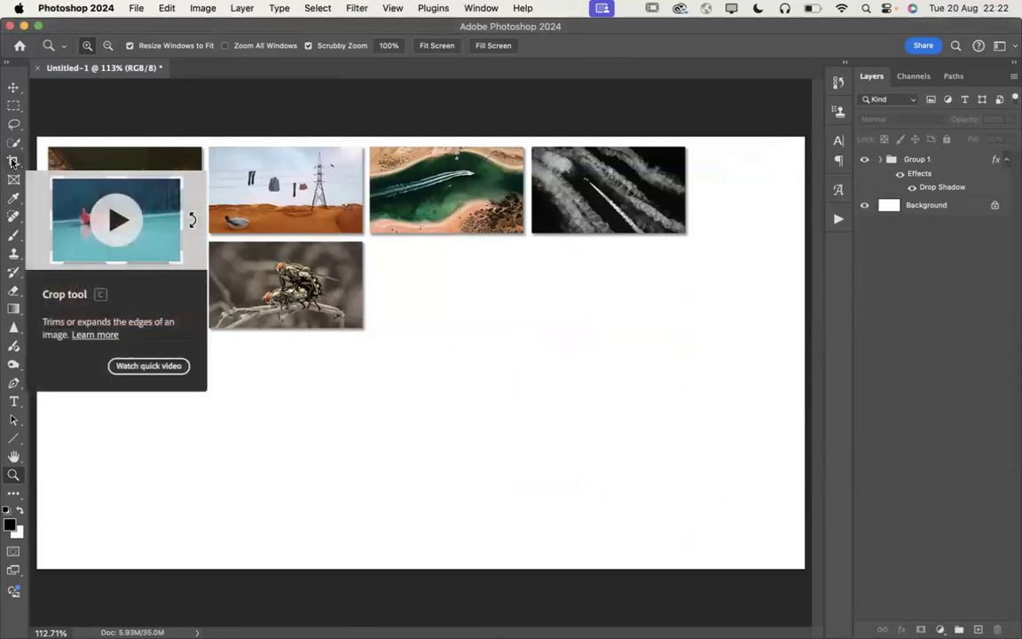
left_click(13, 161)
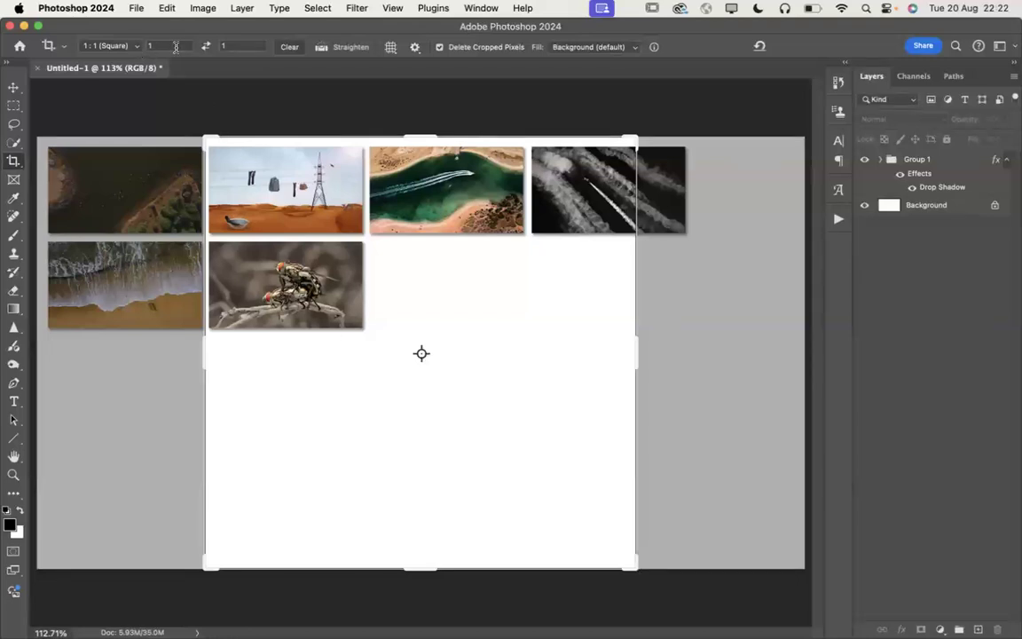
left_click(290, 46)
left_click_drag(207, 360, 122, 356)
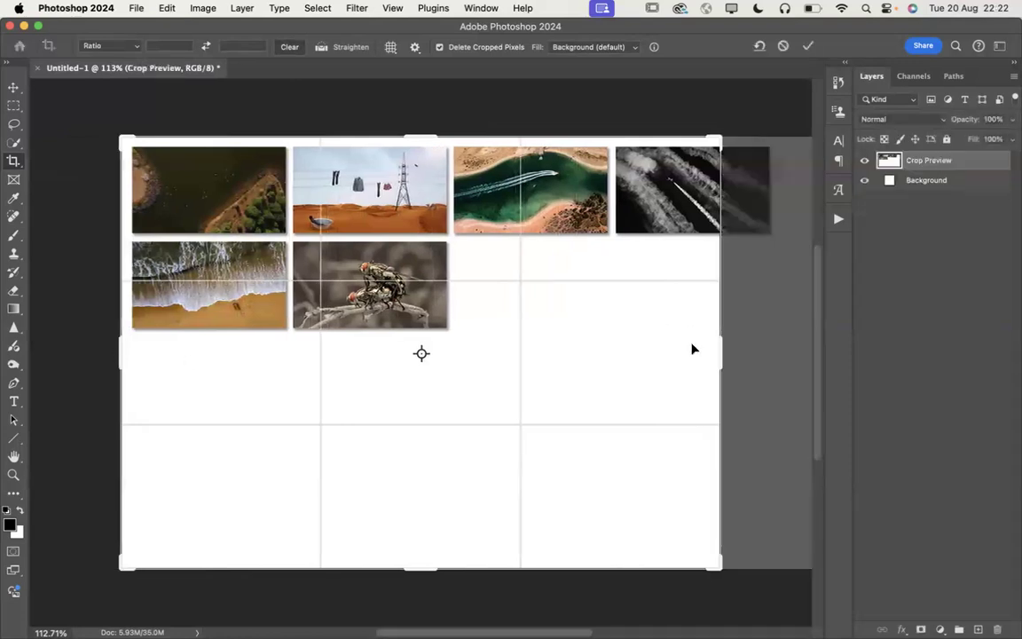
left_click_drag(719, 353, 751, 344)
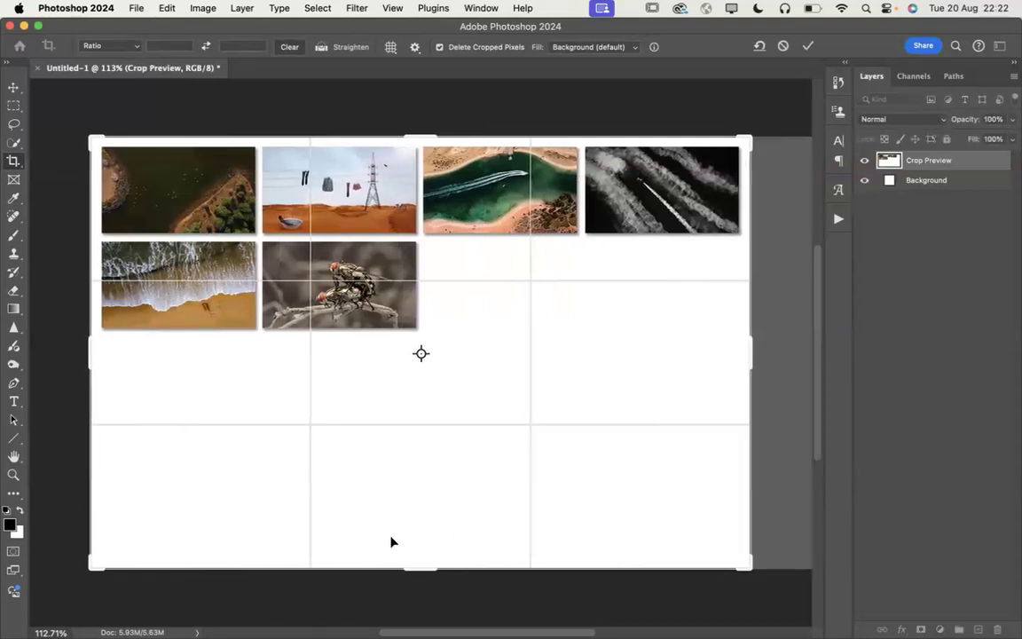
left_click_drag(418, 567, 413, 455)
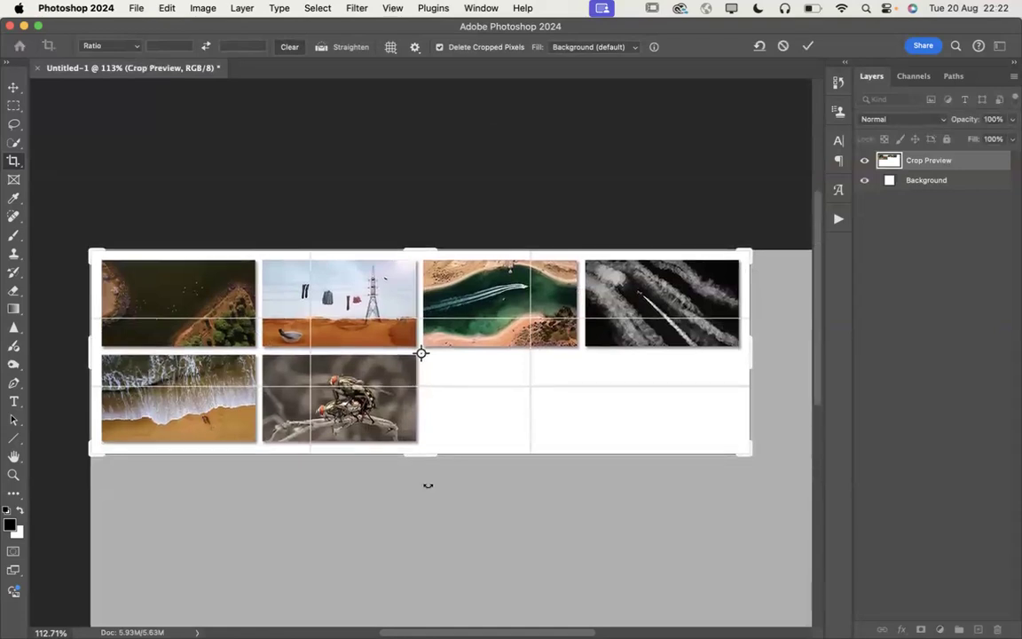
left_click(808, 46)
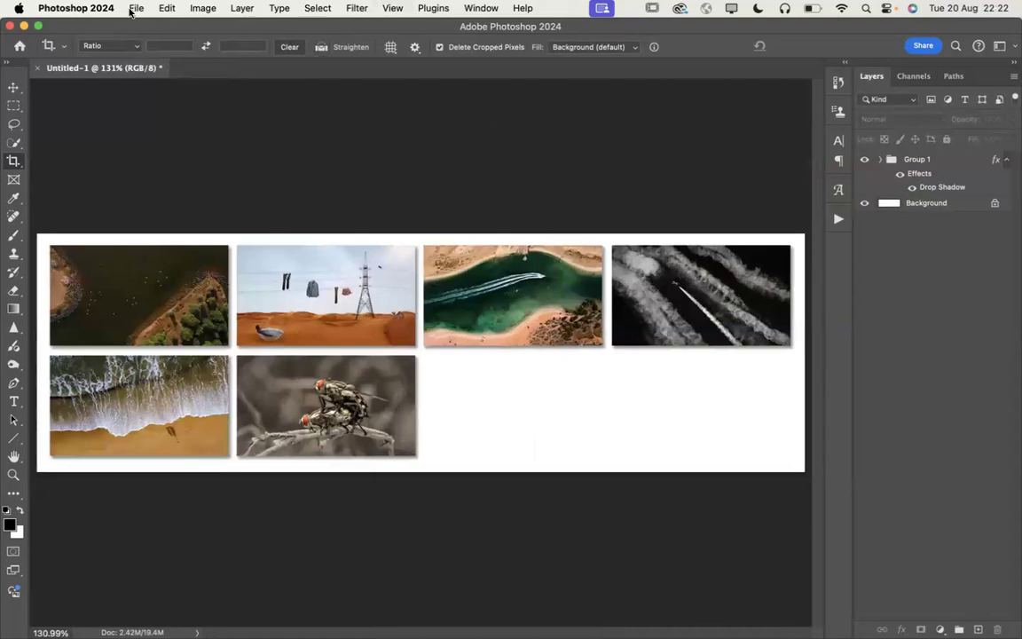
Step: Flatten the image, merging Group 1 and the background into one layer
left_click(136, 8)
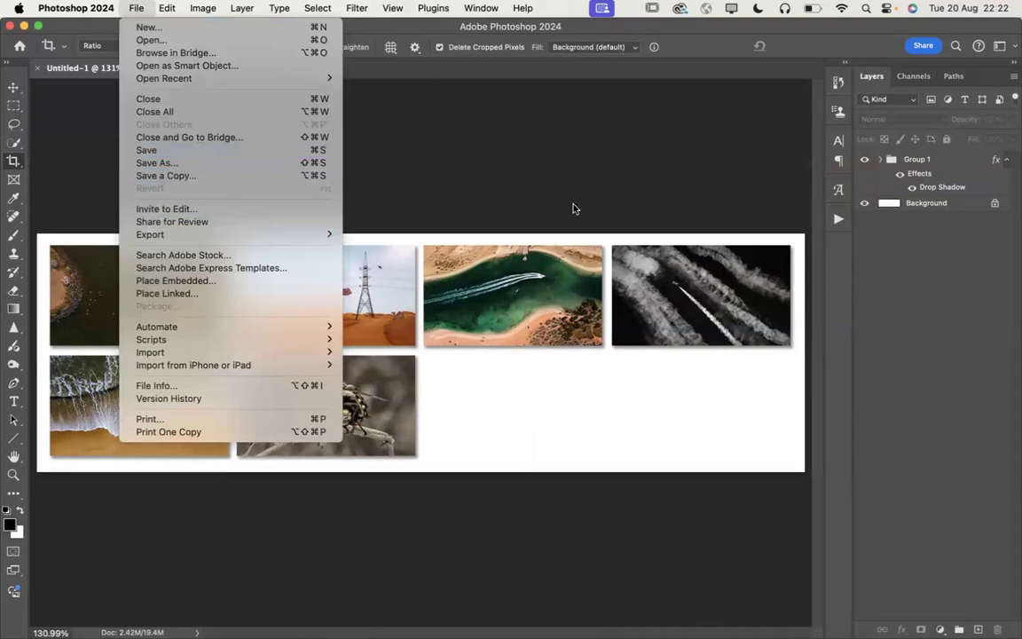
left_click(908, 299)
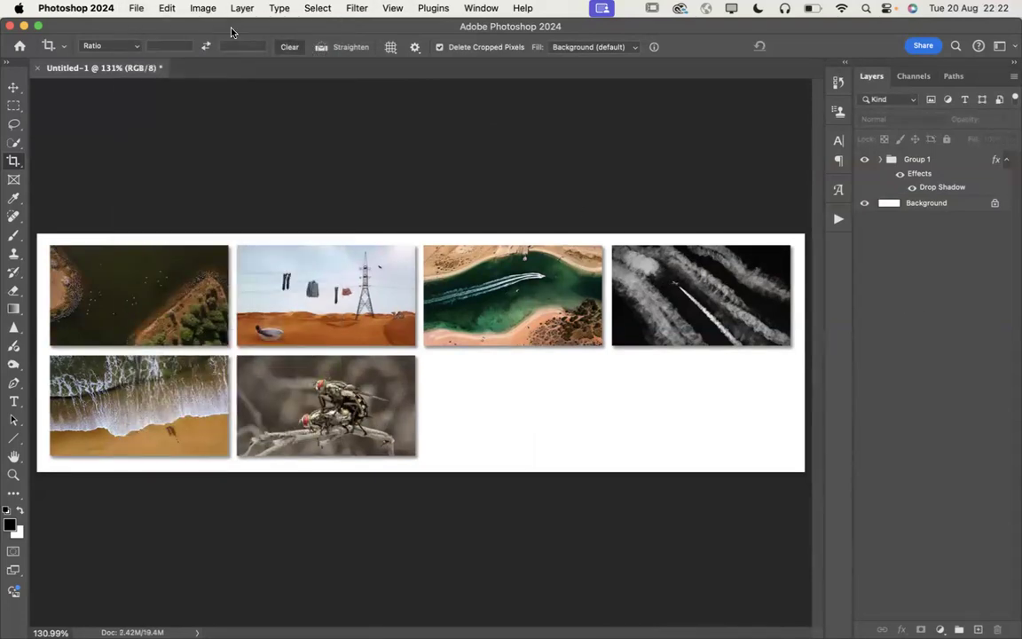
left_click(243, 8)
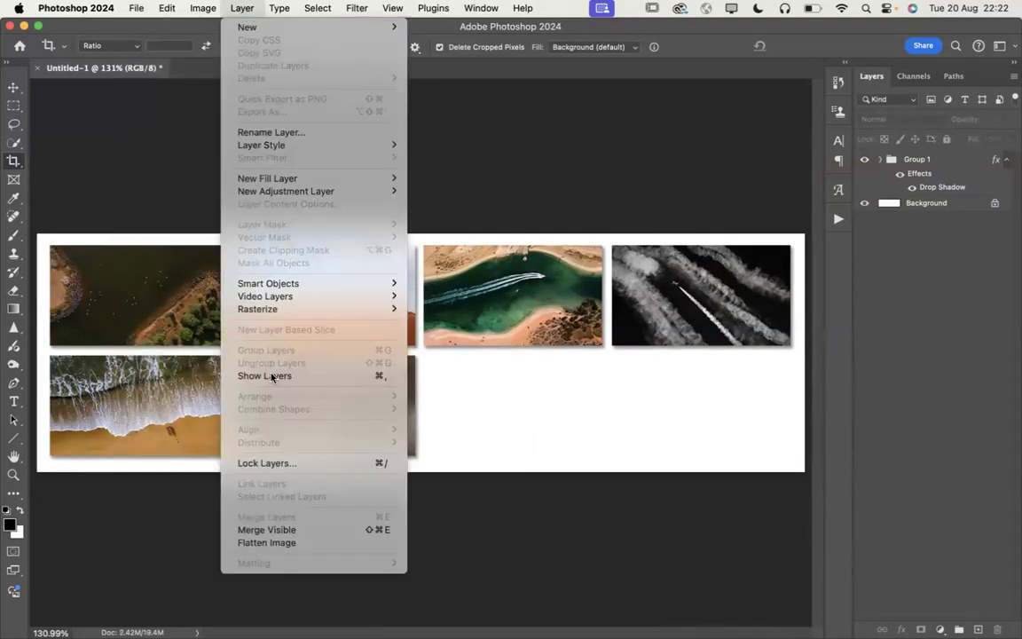
left_click(277, 542)
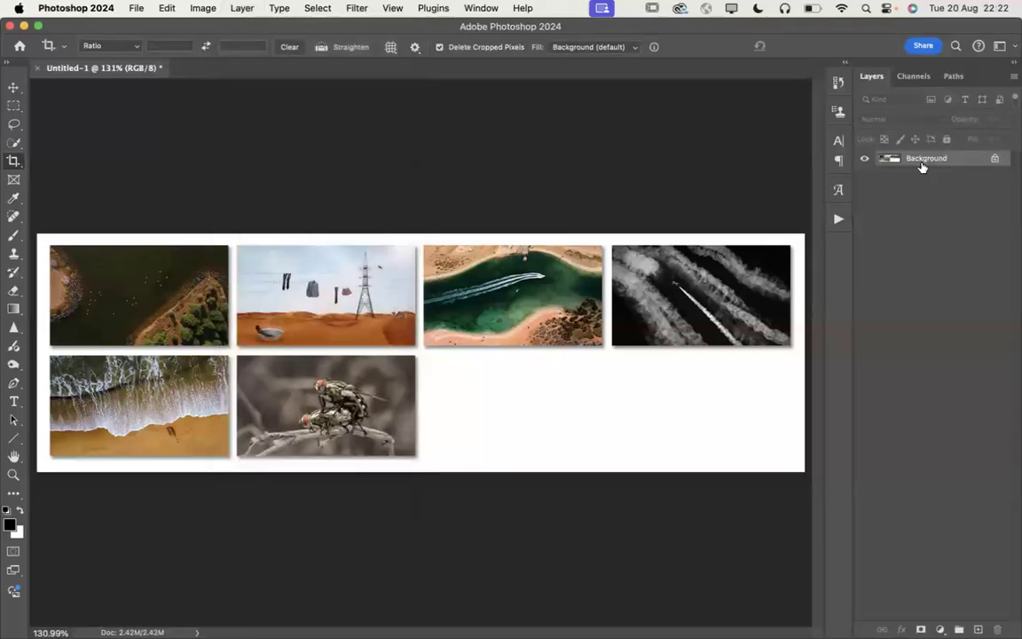
left_click(136, 8)
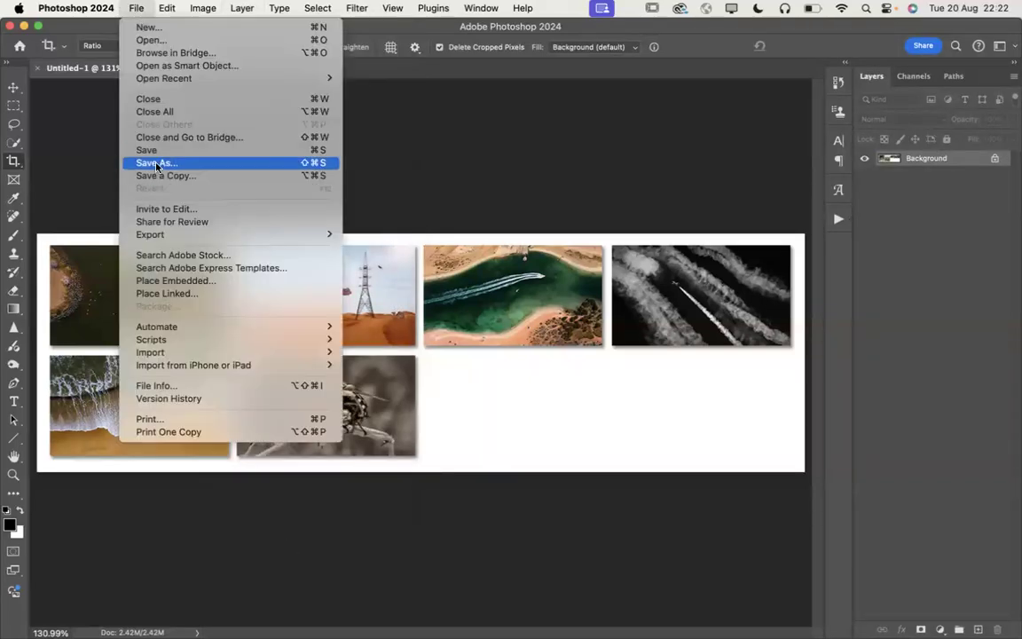
left_click(166, 164)
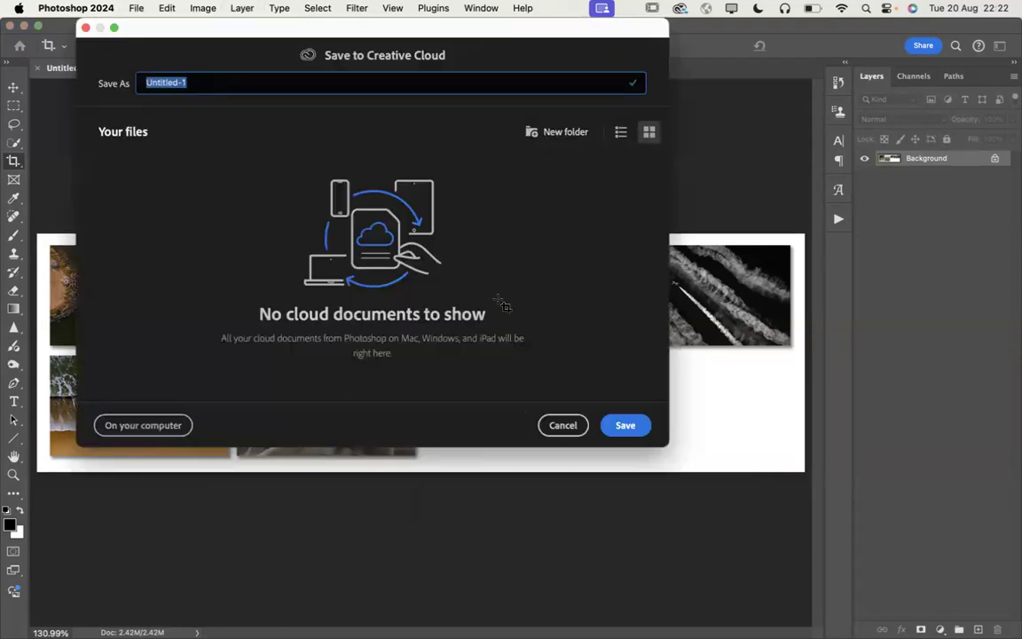
left_click(564, 425)
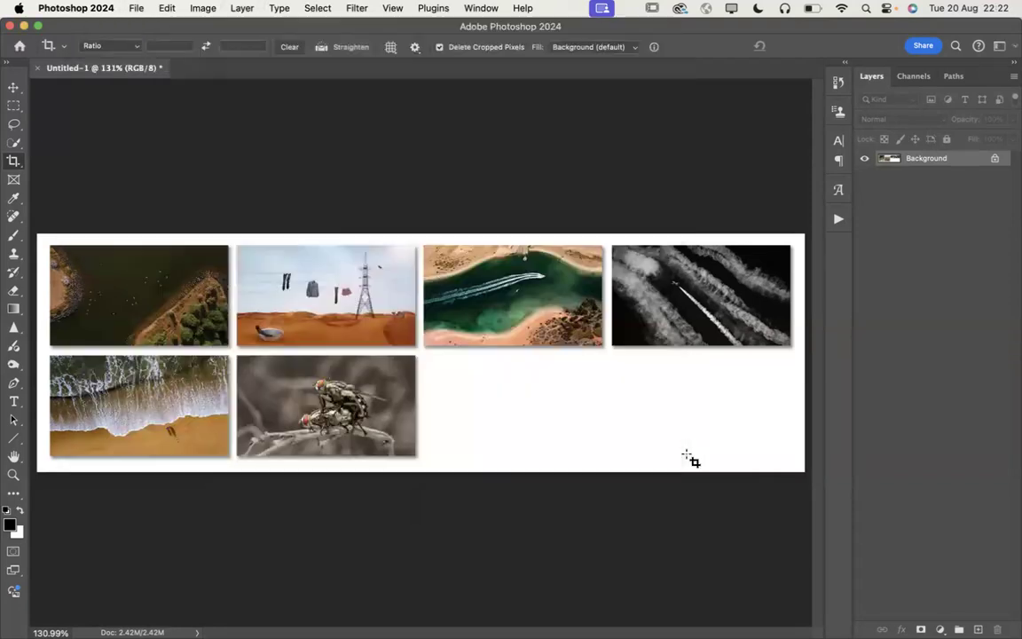